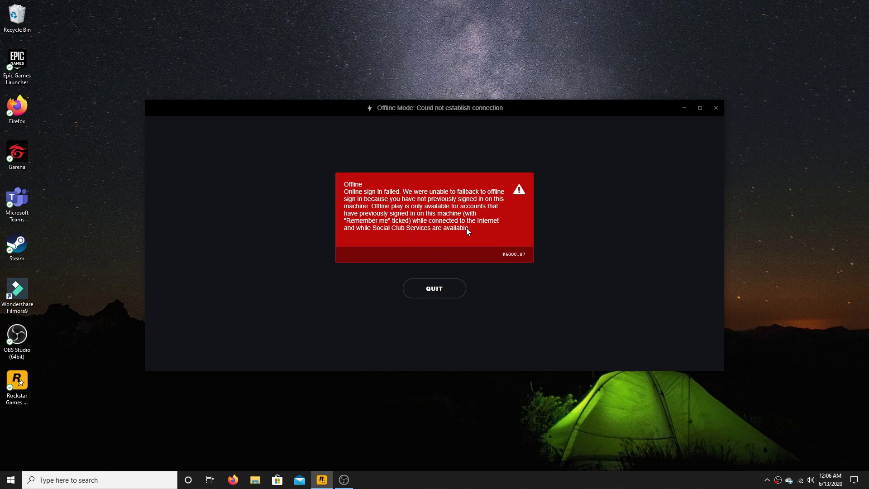
Dismiss the launcher's offline error and search Microsoft Store for 'vpn', showing all app results.
{"action": "left_click", "coordinate": [440, 287]}
{"action": "left_click", "coordinate": [277, 480]}
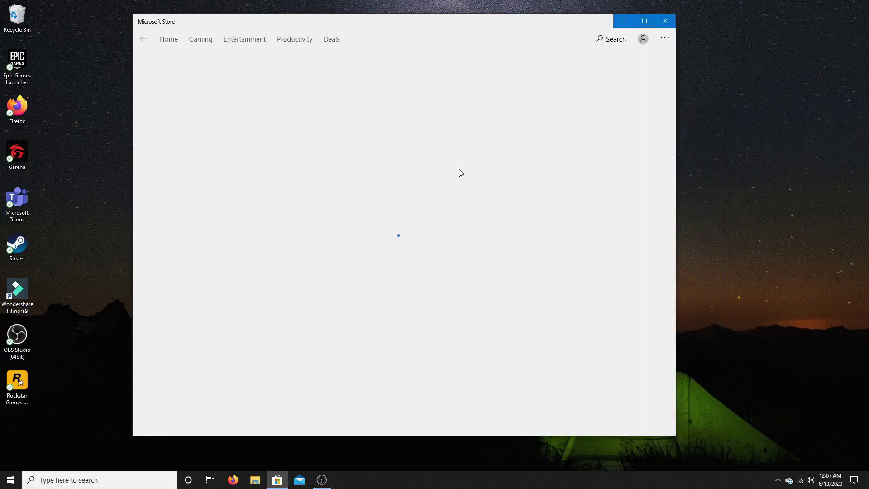
{"action": "left_click", "coordinate": [598, 43]}
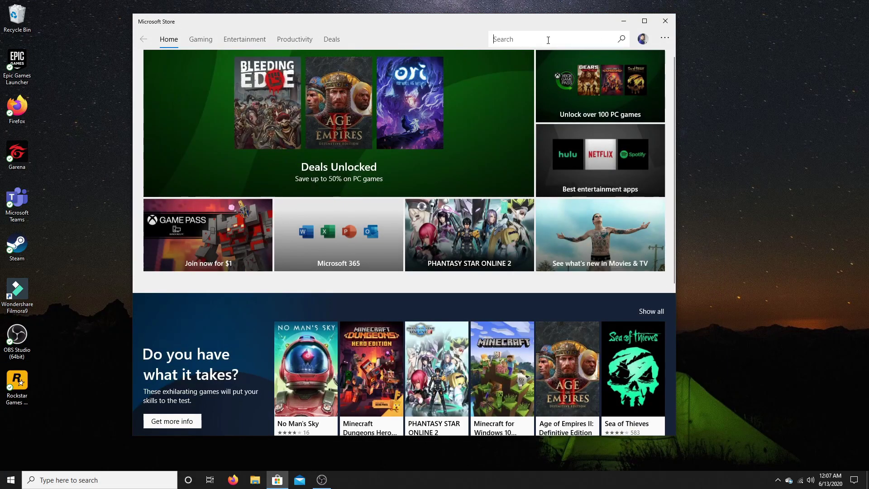
{"action": "type", "text": "vpn"}
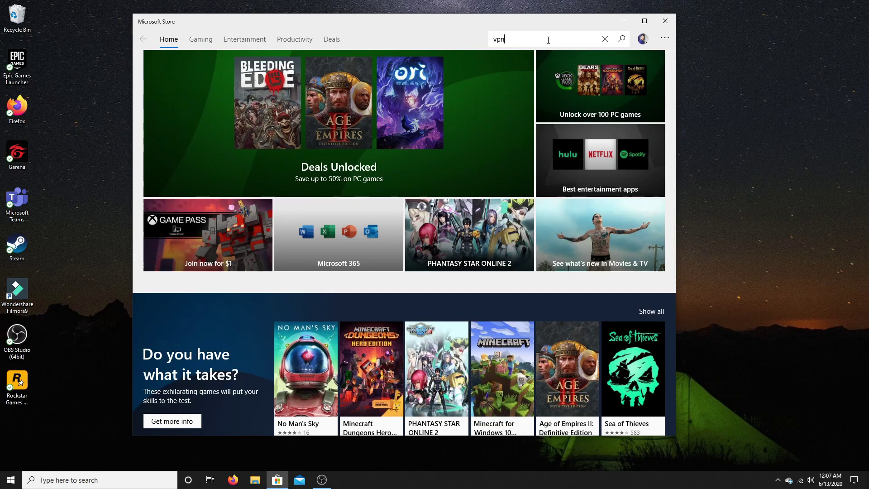
{"action": "key", "text": "Return"}
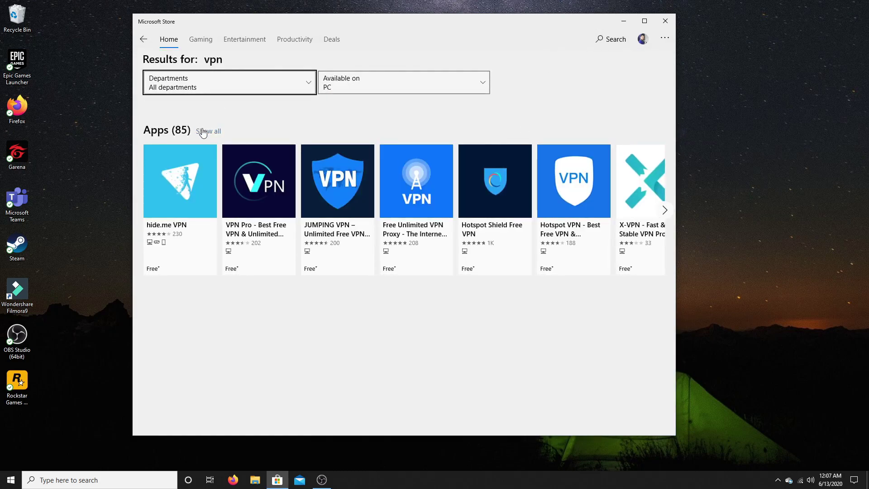
{"action": "left_click", "coordinate": [208, 131]}
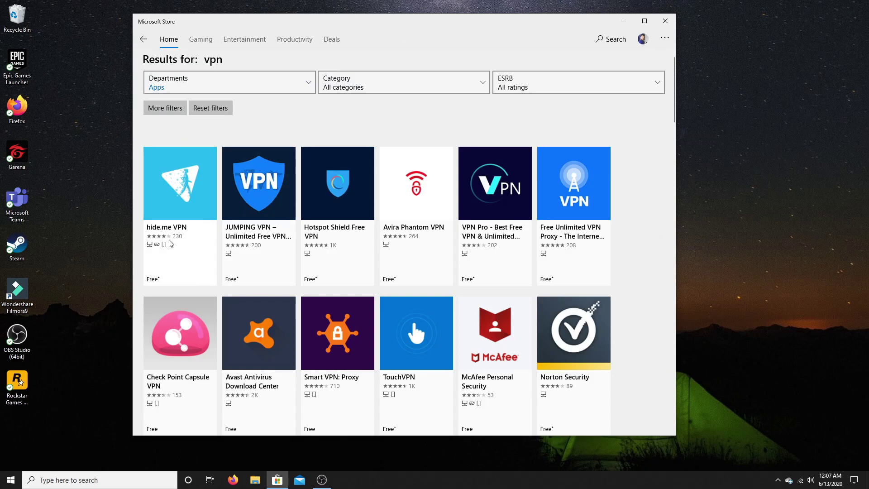
{"action": "scroll", "coordinate": [332, 283], "scroll_direction": "down", "scroll_amount": 1}
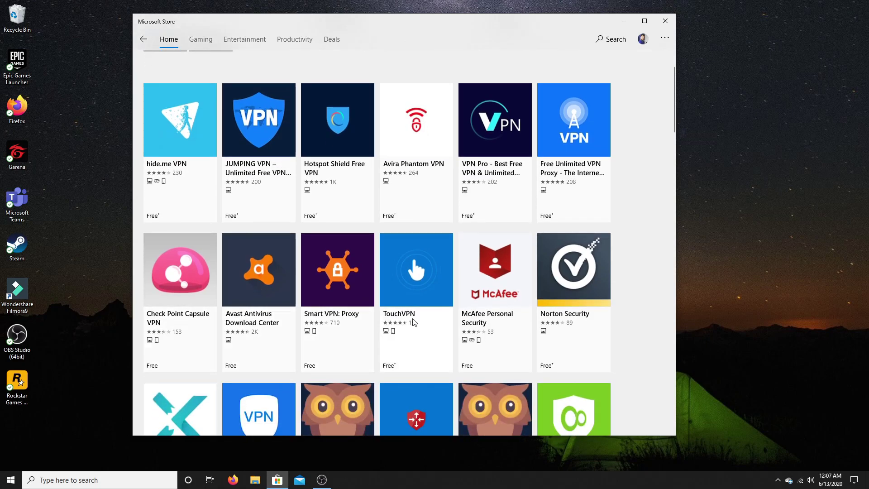
{"action": "scroll", "coordinate": [413, 321], "scroll_direction": "up", "scroll_amount": 1}
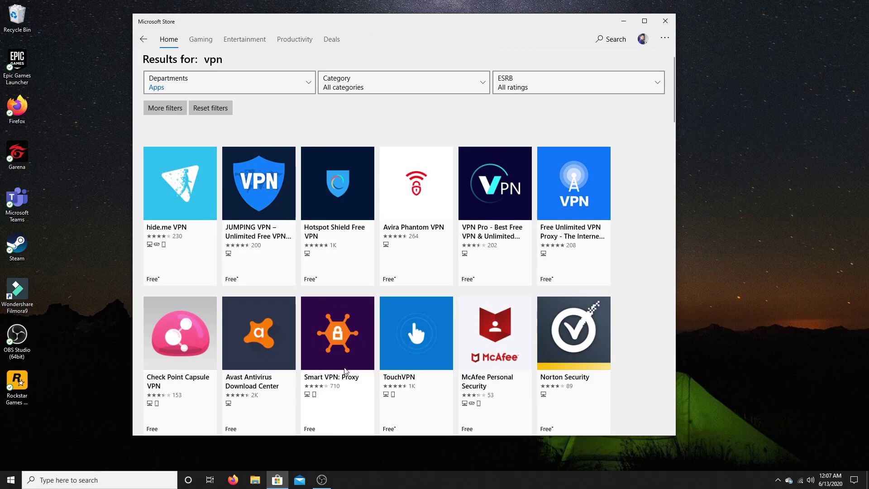
{"action": "scroll", "coordinate": [361, 367], "scroll_direction": "down", "scroll_amount": 1}
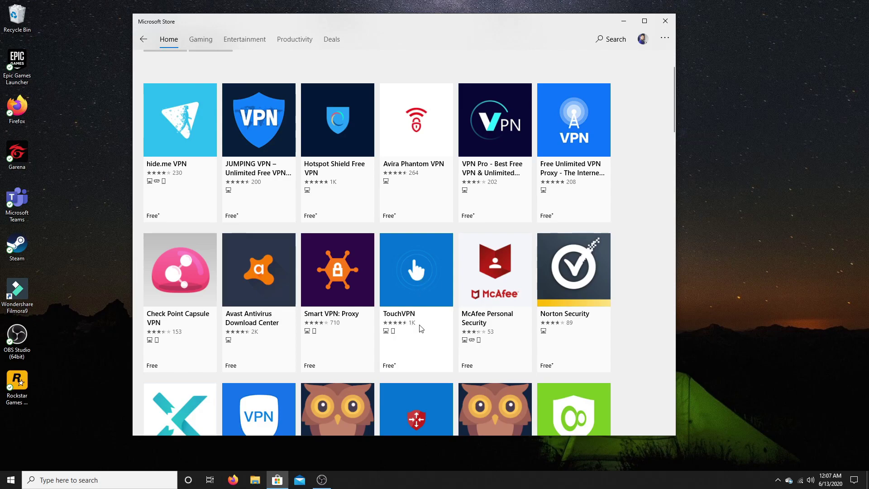
Launch TouchVPN from the Start menu, connect to the VPN, and minimize it to the desktop.
{"action": "left_click", "coordinate": [665, 20]}
{"action": "key", "text": "super"}
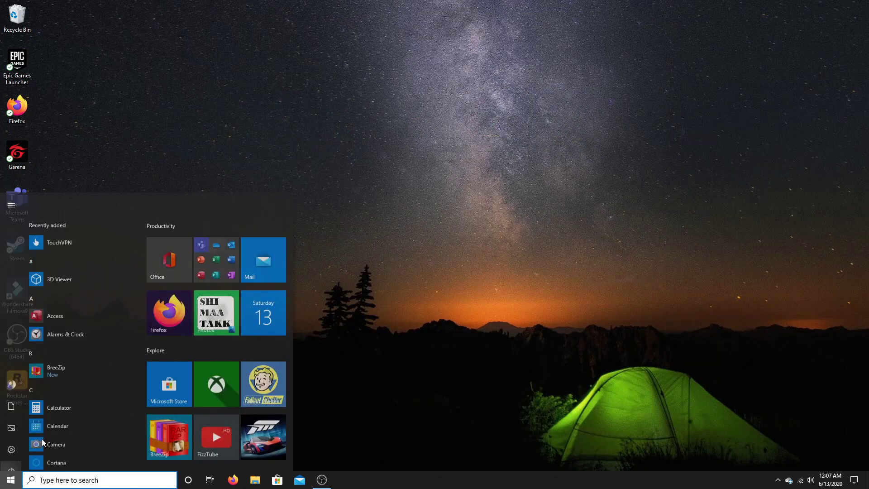
{"action": "left_click", "coordinate": [82, 209]}
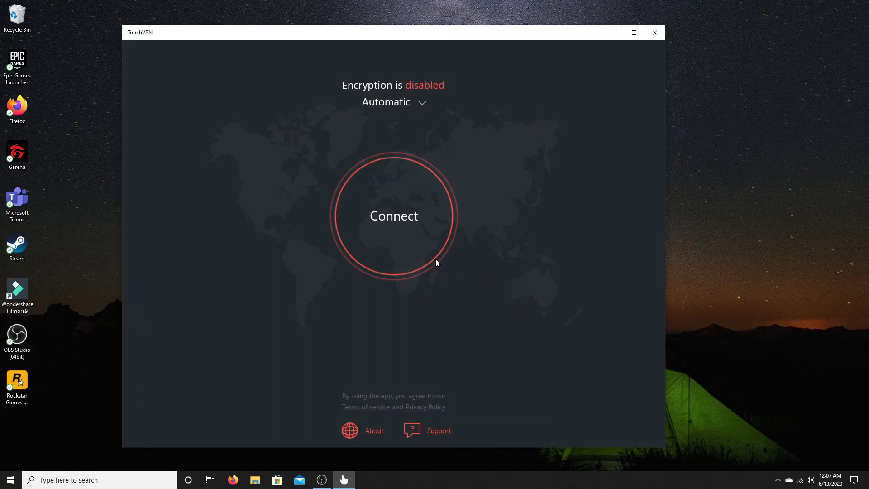
{"action": "left_click", "coordinate": [433, 260]}
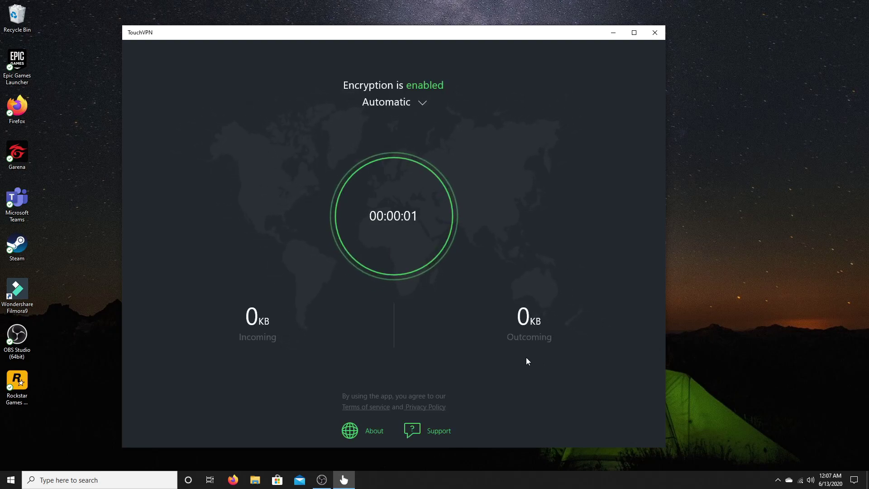
{"action": "left_click", "coordinate": [613, 34]}
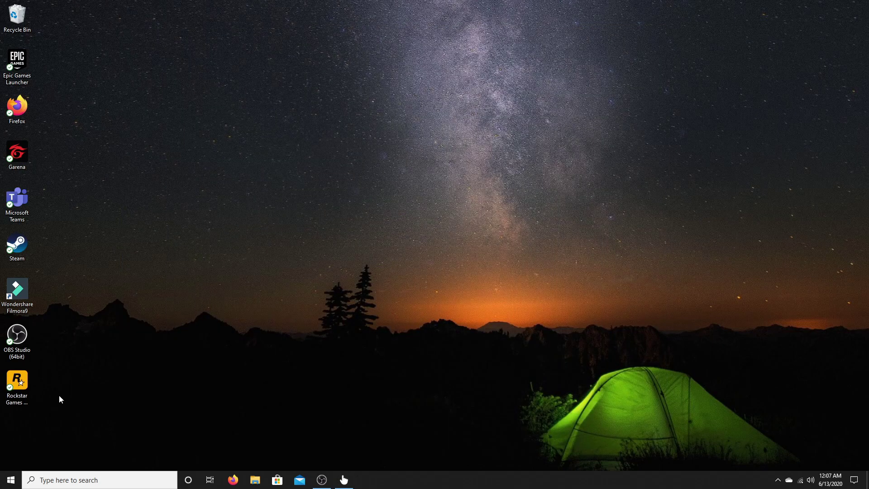
Start the Rockstar Games Launcher from its desktop shortcut.
{"action": "left_click", "coordinate": [17, 384]}
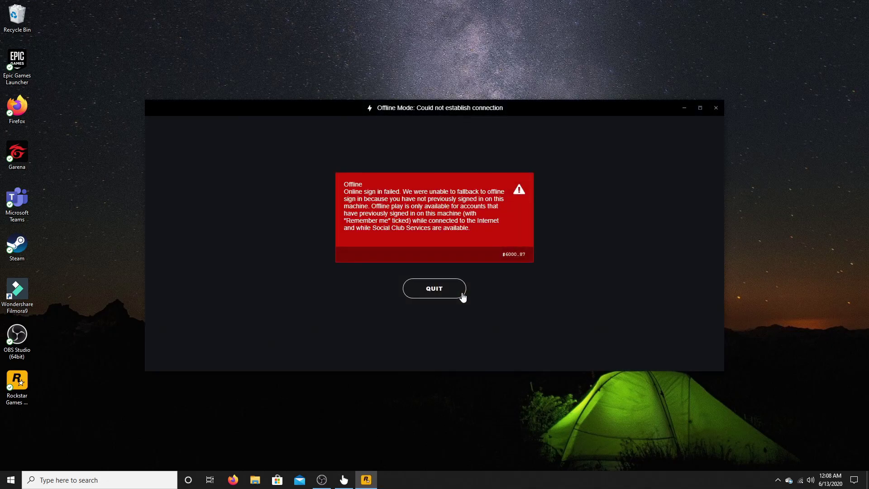
Close the failed launcher and relaunch it from the desktop with the VPN still connected.
{"action": "left_click", "coordinate": [344, 480]}
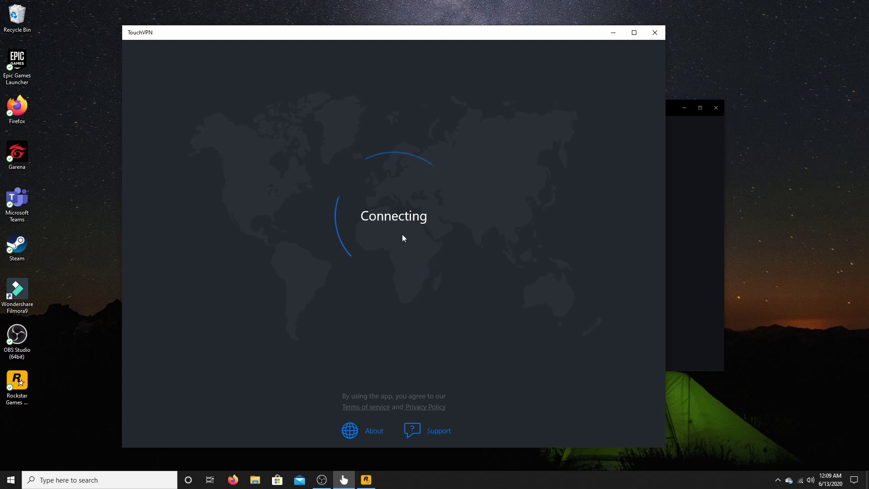
{"action": "left_click", "coordinate": [715, 110]}
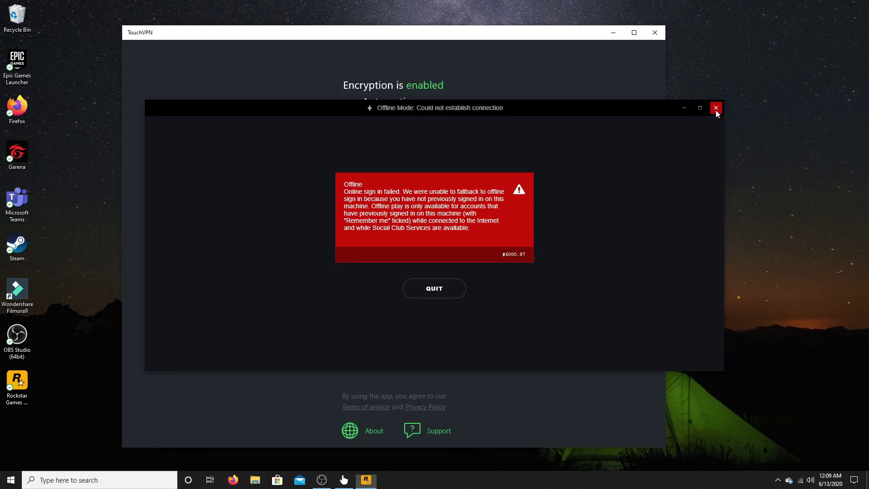
{"action": "left_click", "coordinate": [19, 382]}
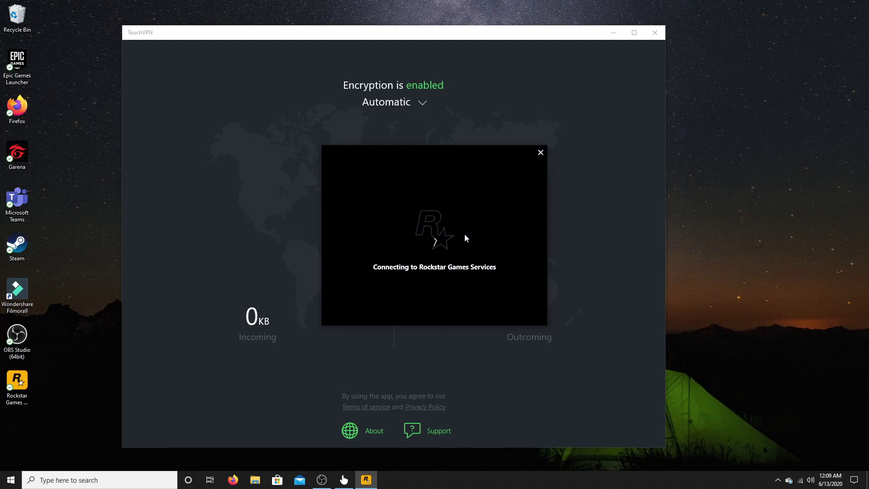
Reposition and hide the TouchVPN window so the launcher's connection attempt is visible.
{"action": "left_click_drag", "start_coordinate": [477, 34], "coordinate": [378, 20]}
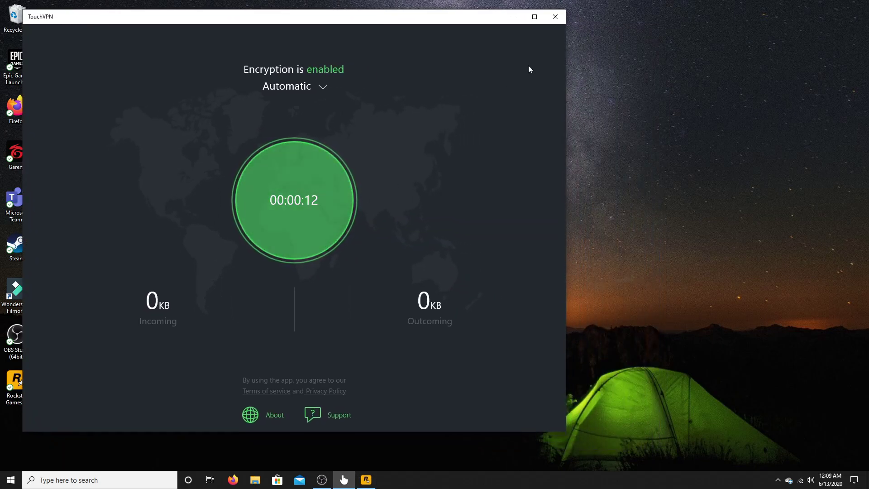
{"action": "left_click", "coordinate": [514, 17]}
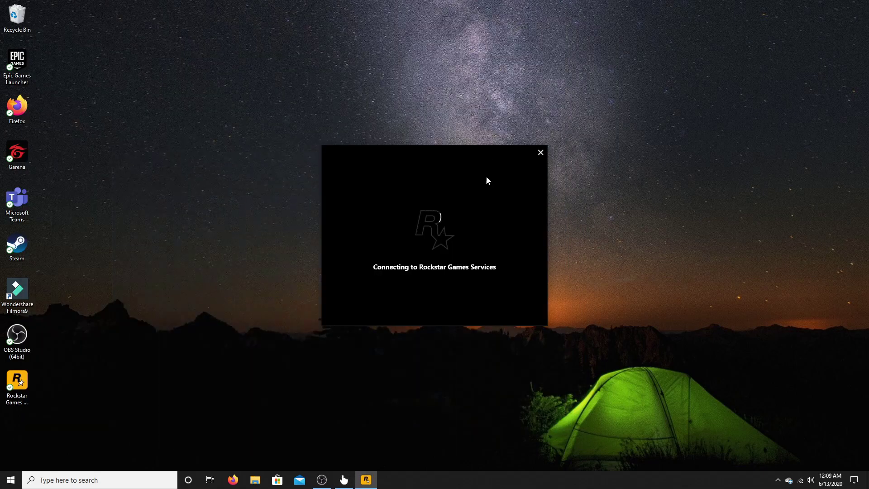
{"action": "left_click", "coordinate": [322, 480]}
{"action": "left_click", "coordinate": [322, 480]}
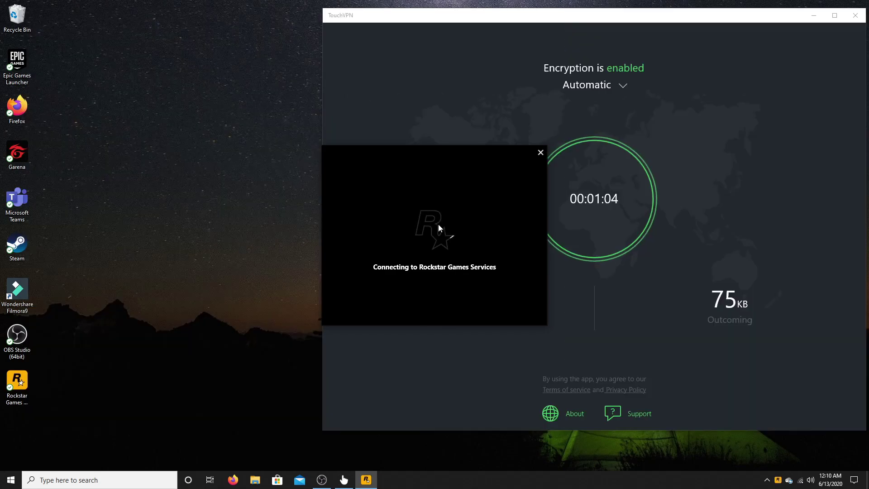
{"action": "left_click", "coordinate": [777, 480]}
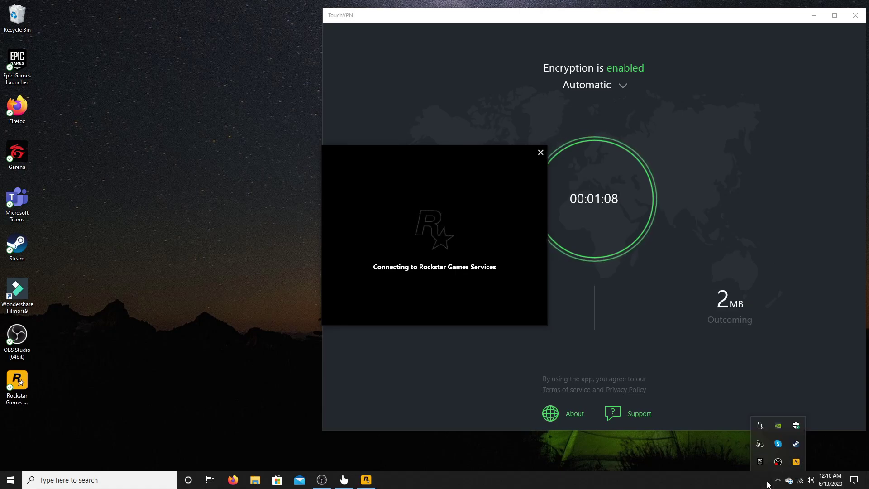
{"action": "left_click", "coordinate": [761, 484]}
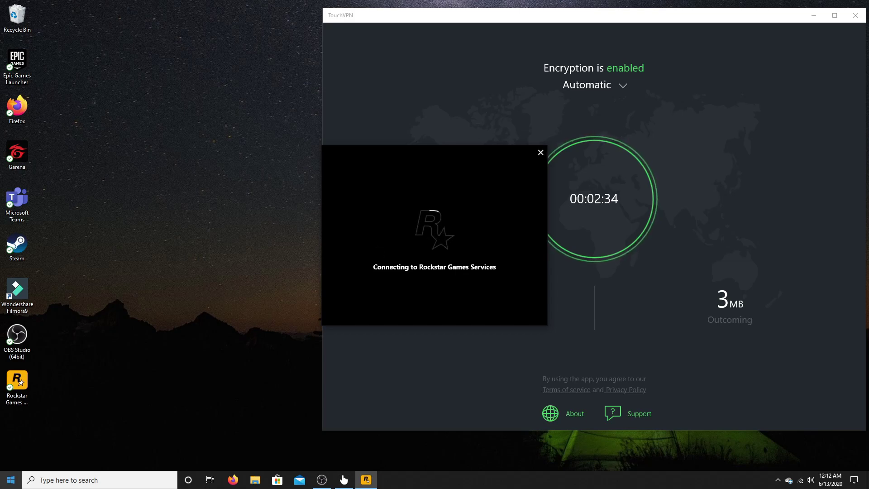
{"action": "left_click", "coordinate": [11, 479]}
{"action": "left_click", "coordinate": [10, 479]}
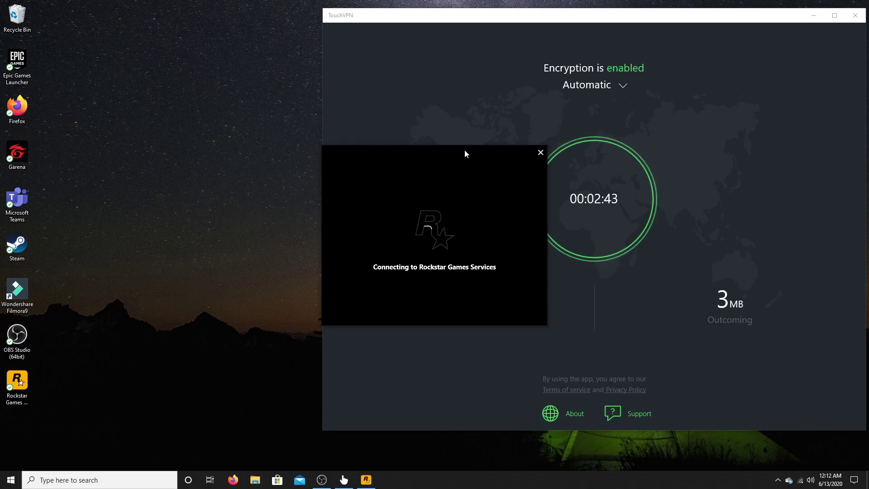
{"action": "mouse_move", "coordinate": [464, 155]}
{"action": "left_mouse_down"}
{"action": "mouse_move", "coordinate": [275, 219]}
{"action": "mouse_move", "coordinate": [234, 114]}
{"action": "left_mouse_up"}
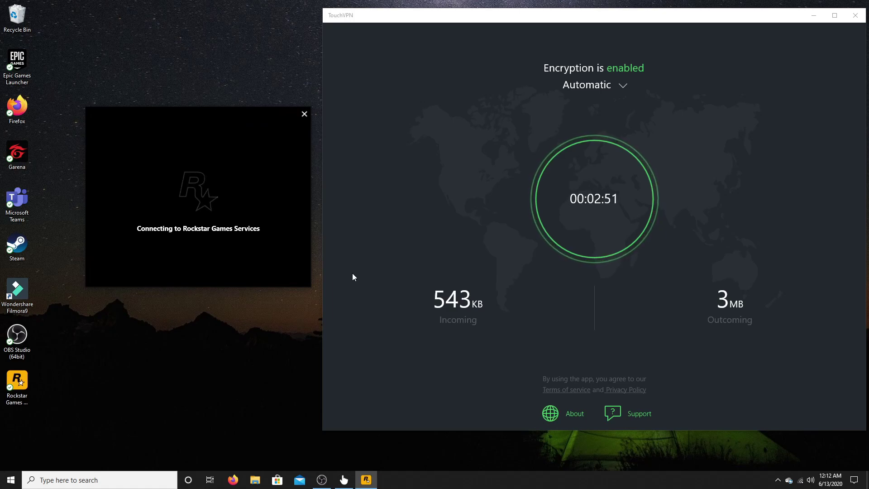
Close the launcher's offline error and the Firefox window, leaving only the connected TouchVPN window.
{"action": "left_click", "coordinate": [233, 479]}
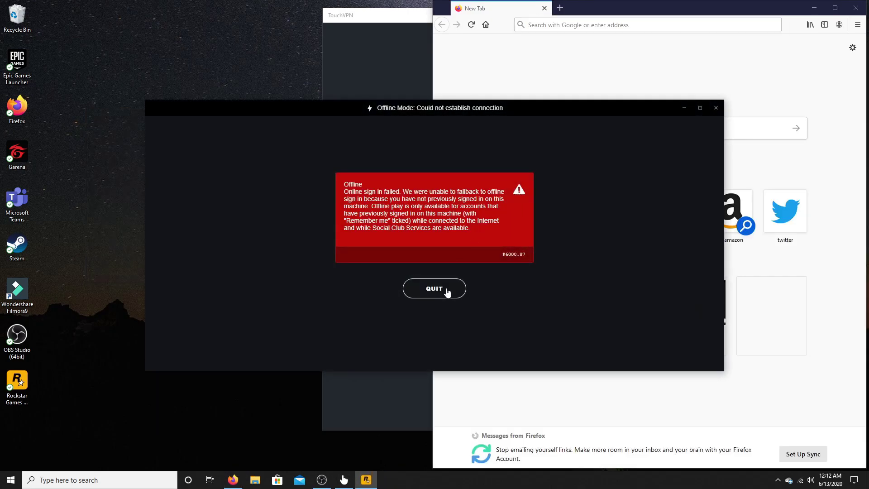
{"action": "left_click", "coordinate": [445, 291]}
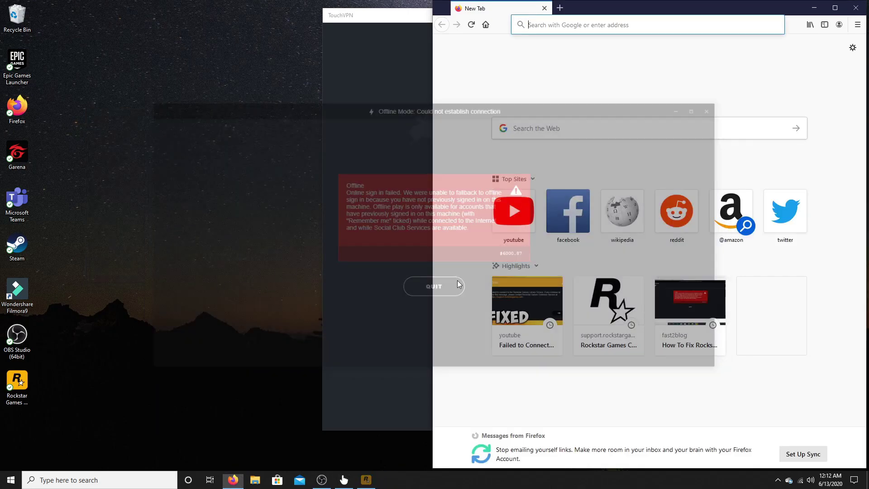
{"action": "left_click", "coordinate": [855, 8]}
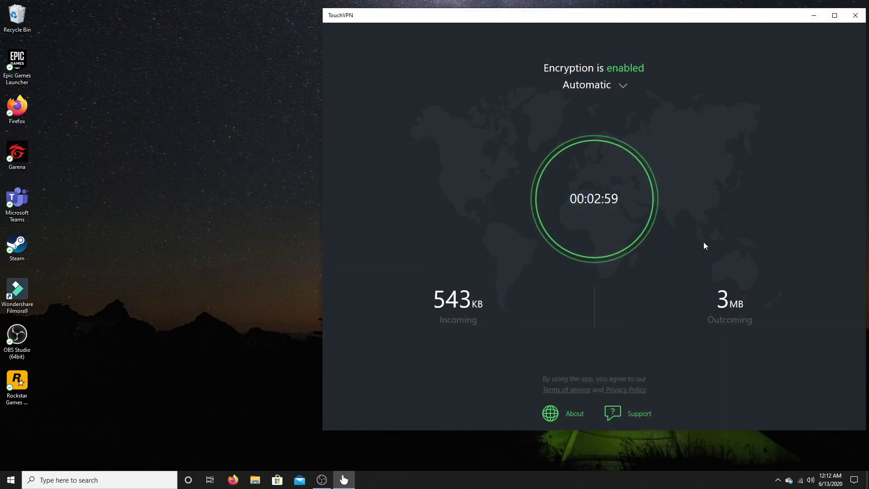
{"action": "left_click_drag", "start_coordinate": [732, 18], "coordinate": [649, 31]}
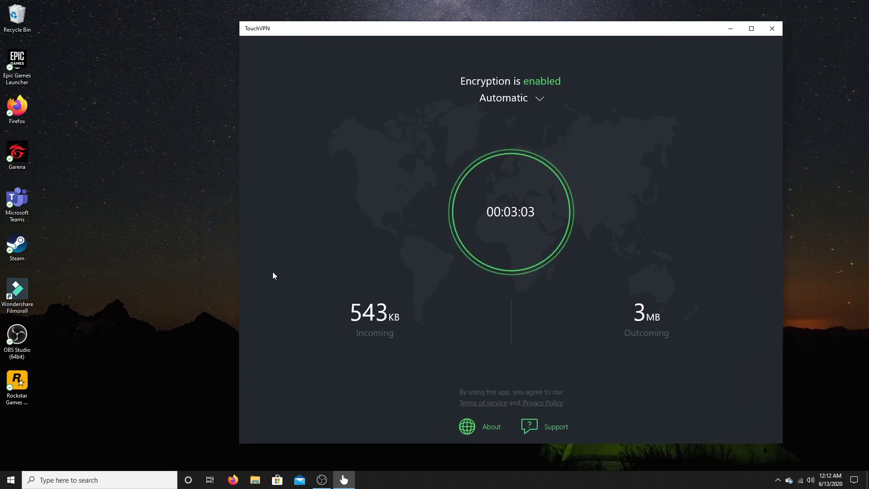
Restart the Automatic VPN connection and restore the TouchVPN window from the taskbar.
{"action": "left_click", "coordinate": [170, 207]}
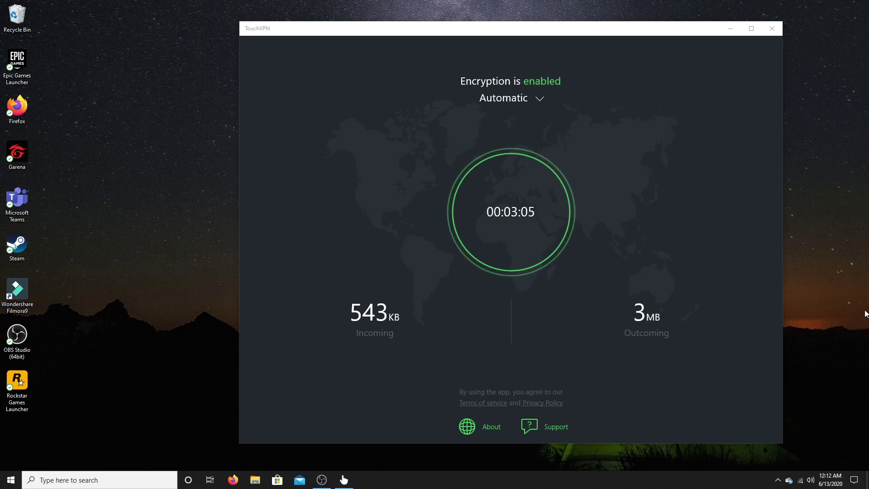
{"action": "left_click", "coordinate": [729, 32]}
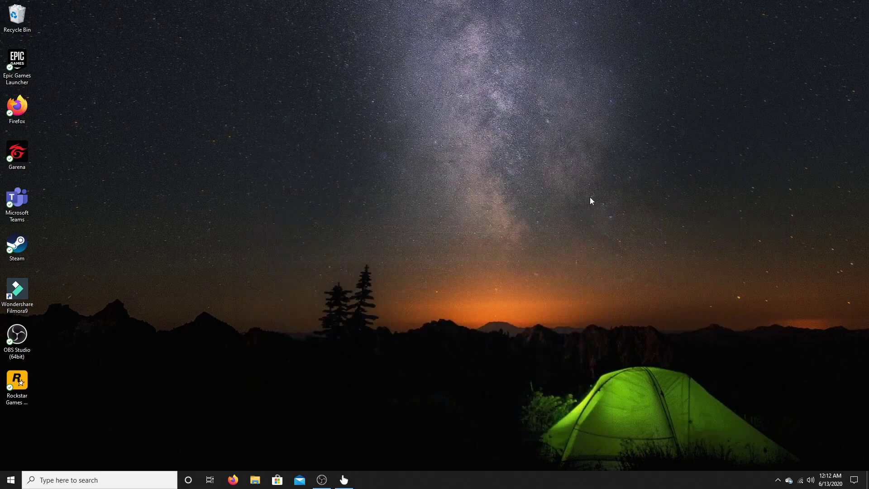
{"action": "left_click", "coordinate": [342, 480]}
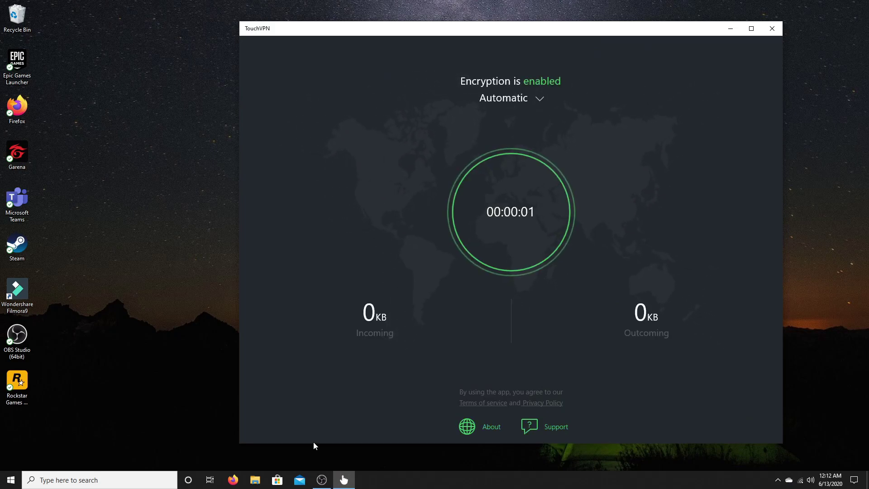
Open YouTube in Firefox while checking the TouchVPN window in between.
{"action": "left_click", "coordinate": [233, 480]}
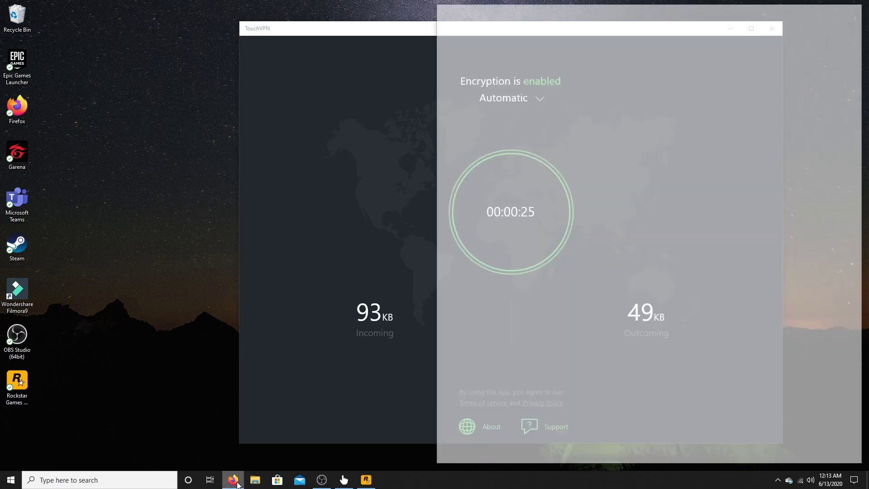
{"action": "left_click", "coordinate": [534, 222]}
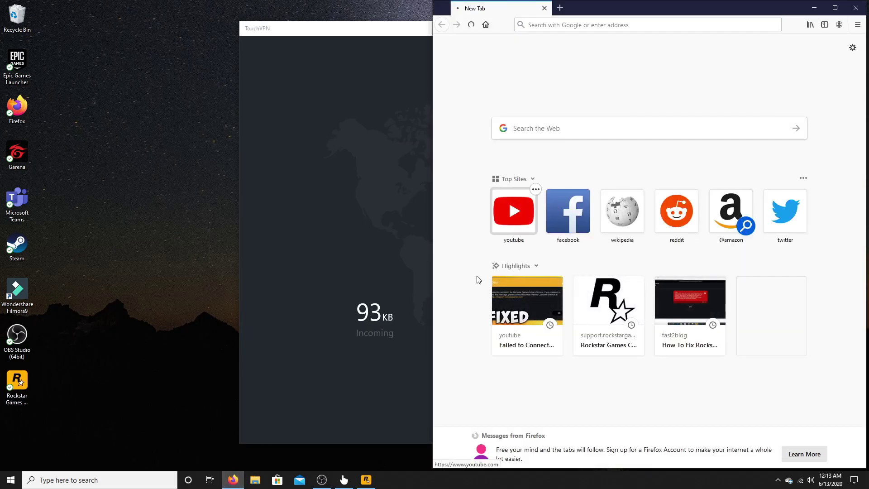
{"action": "left_click", "coordinate": [343, 479]}
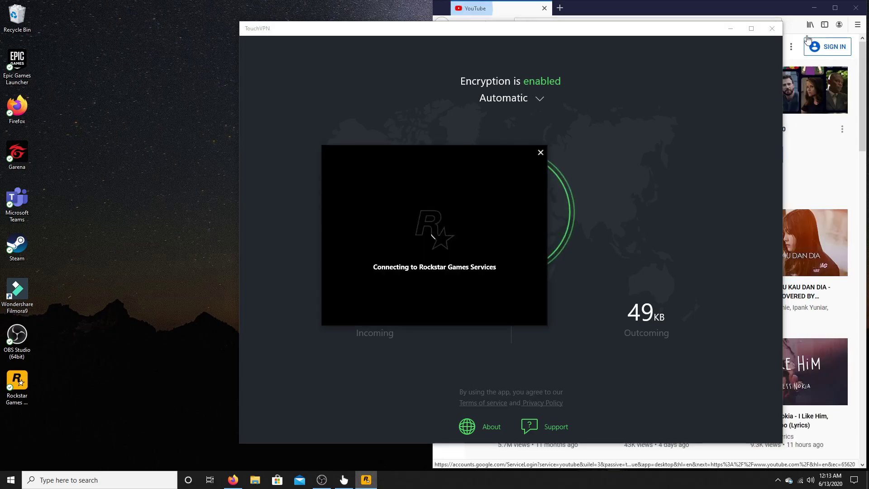
{"action": "left_click", "coordinate": [772, 6]}
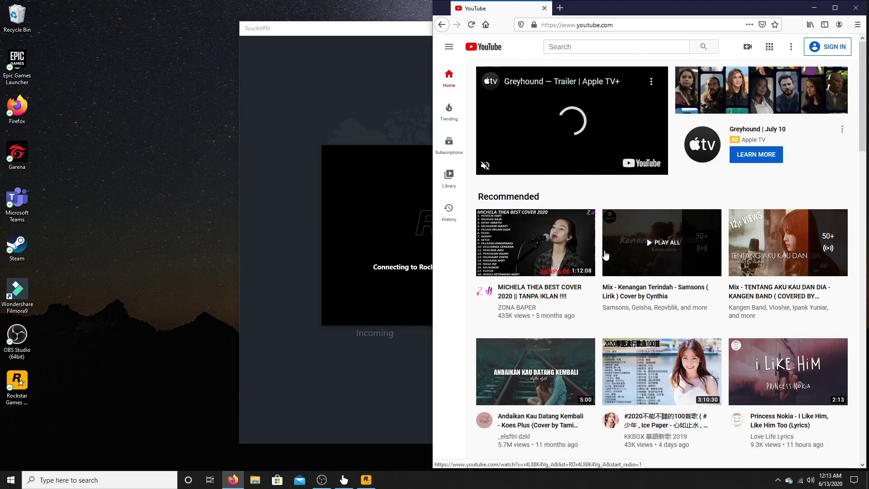
{"action": "scroll", "coordinate": [613, 234], "scroll_direction": "down", "scroll_amount": 5}
{"action": "scroll", "coordinate": [613, 235], "scroll_direction": "down", "scroll_amount": 5}
{"action": "scroll", "coordinate": [613, 234], "scroll_direction": "down", "scroll_amount": 5}
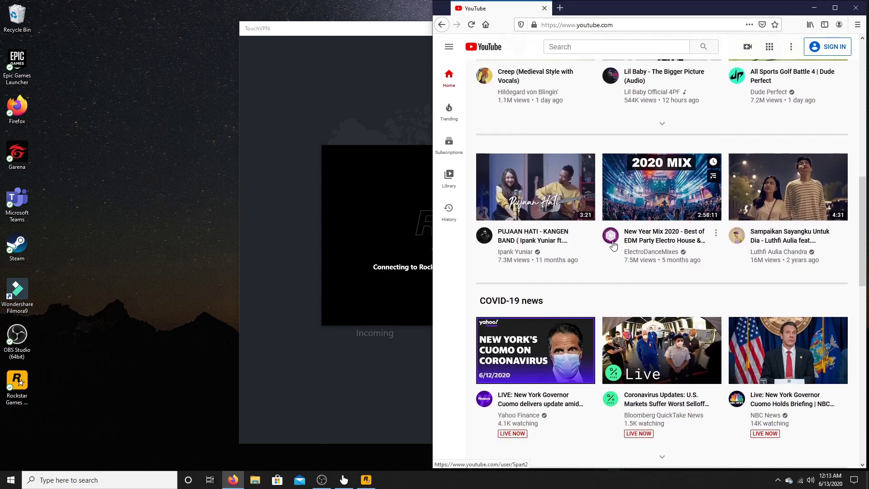
{"action": "scroll", "coordinate": [613, 252], "scroll_direction": "down", "scroll_amount": 3}
{"action": "scroll", "coordinate": [613, 254], "scroll_direction": "down", "scroll_amount": 3}
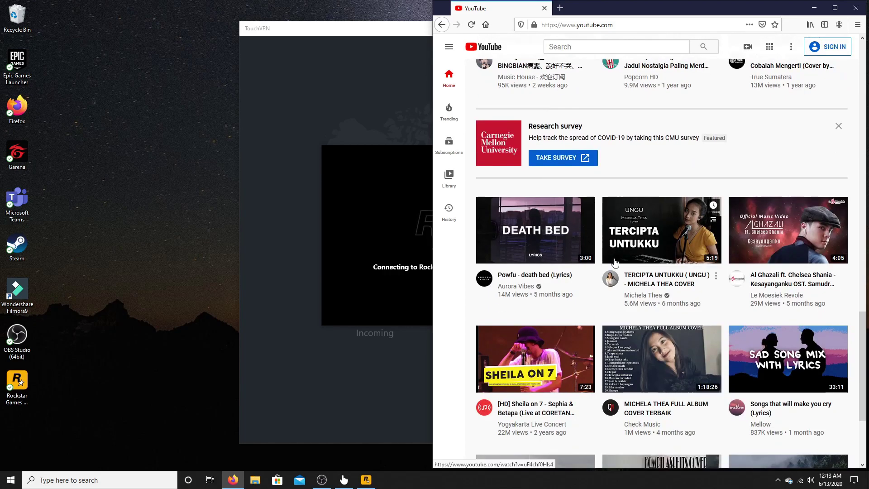
{"action": "scroll", "coordinate": [613, 258], "scroll_direction": "down", "scroll_amount": 1}
{"action": "scroll", "coordinate": [613, 261], "scroll_direction": "down", "scroll_amount": 1}
{"action": "scroll", "coordinate": [614, 262], "scroll_direction": "down", "scroll_amount": 1}
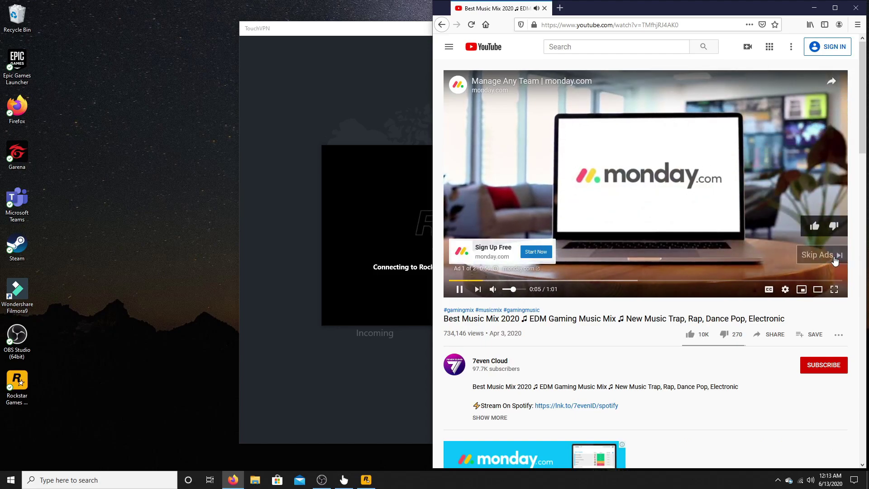
Skip the ad so the Best Music Mix 2020 video plays, then hide Firefox to reveal TouchVPN.
{"action": "left_click", "coordinate": [835, 261]}
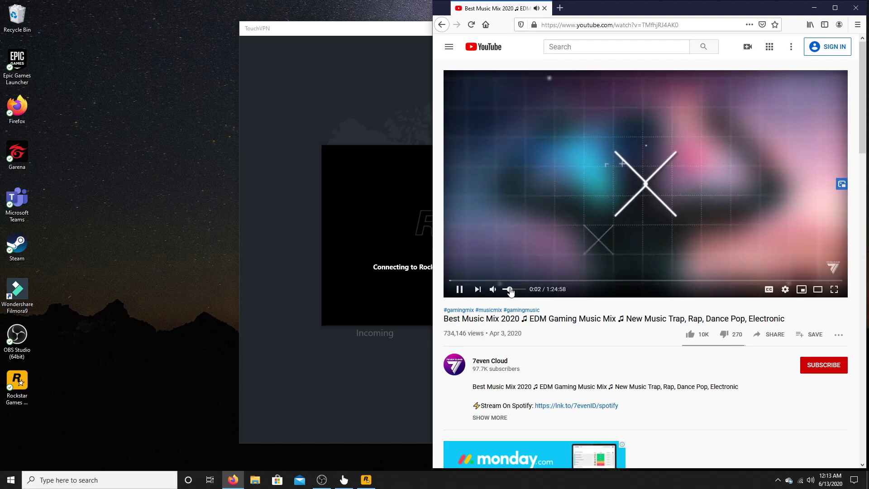
{"action": "left_click", "coordinate": [814, 7]}
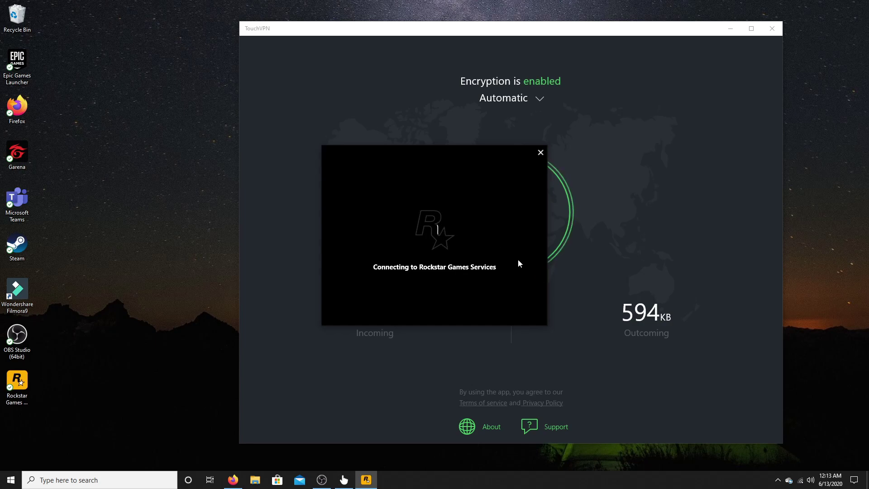
Close the stuck launcher window and reconnect TouchVPN through the Mexico server.
{"action": "left_click", "coordinate": [602, 137]}
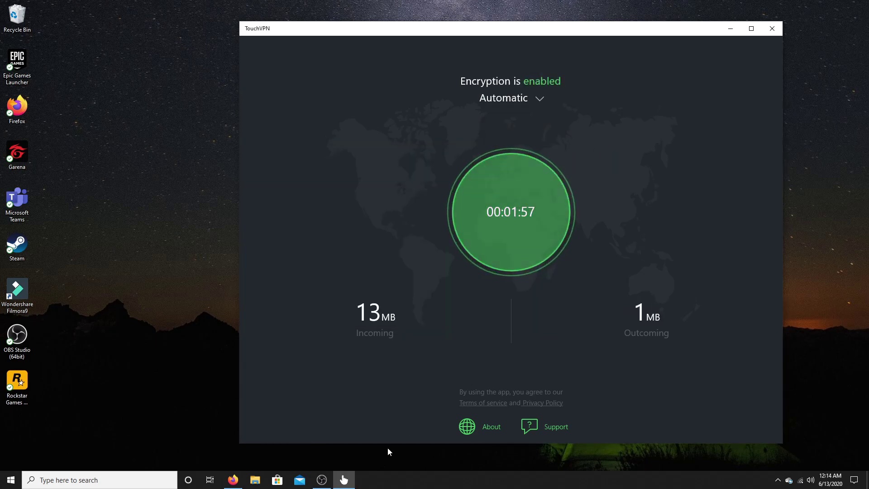
{"action": "left_click", "coordinate": [535, 95]}
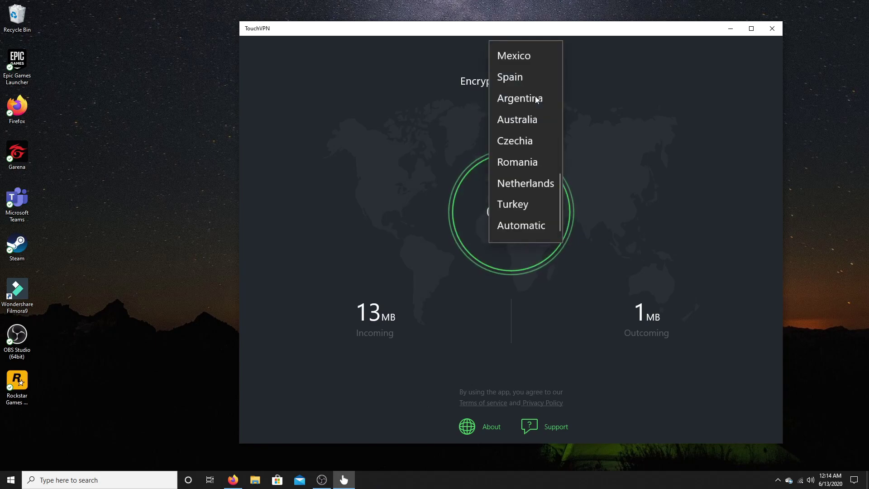
{"action": "left_click", "coordinate": [527, 61]}
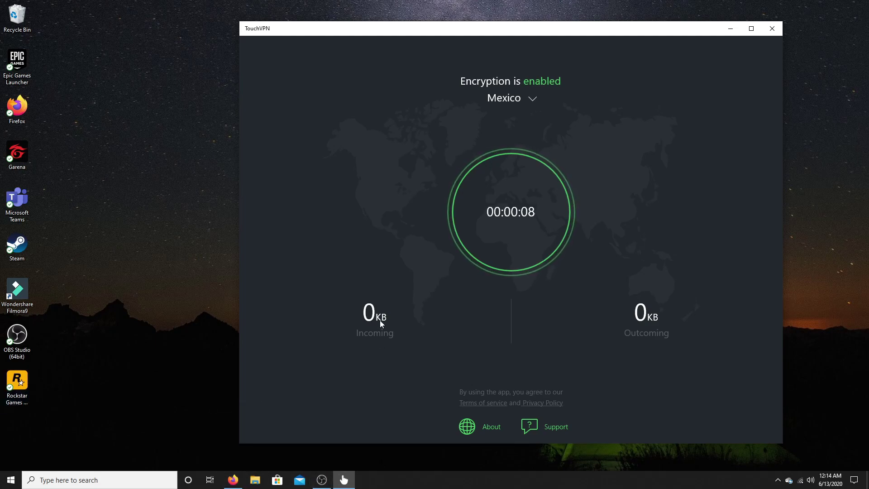
Launch the Rockstar Games Launcher over the Mexico VPN and bring its sign-in window forward.
{"action": "left_click", "coordinate": [21, 381]}
{"action": "double_click", "coordinate": [20, 381]}
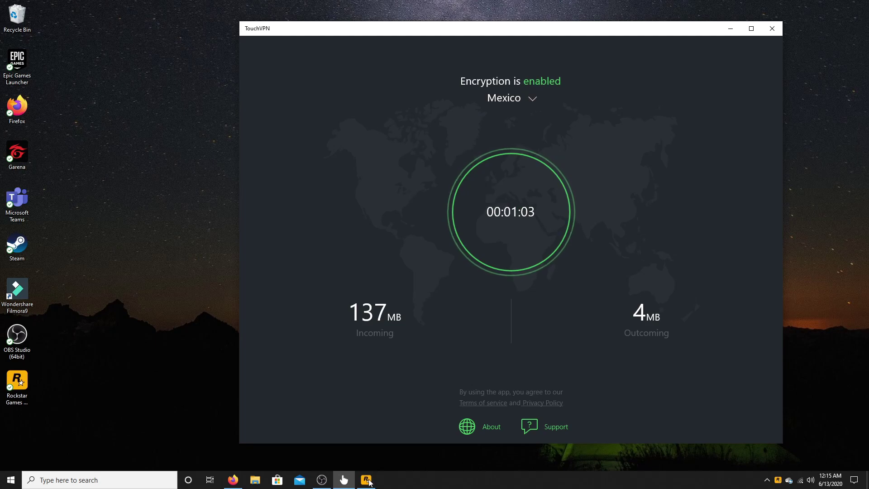
{"action": "left_click", "coordinate": [367, 480]}
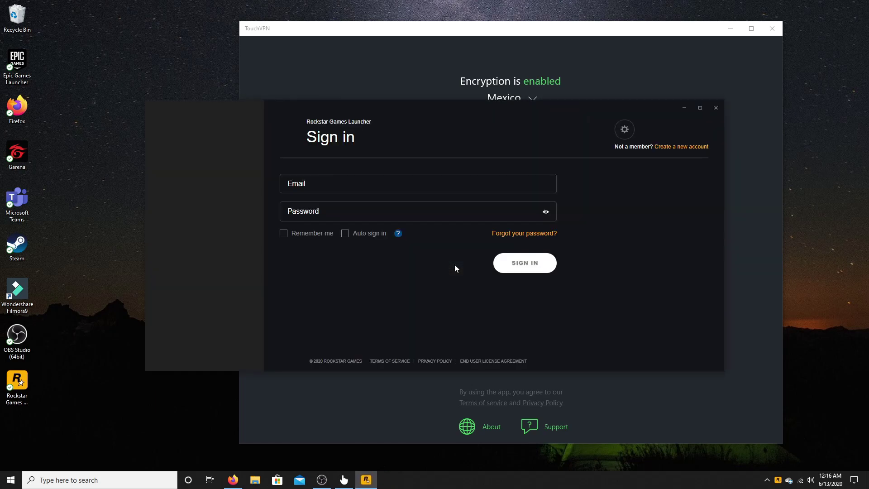
Enable Remember me and enter the account email and password on the sign-in form.
{"action": "left_click", "coordinate": [283, 233]}
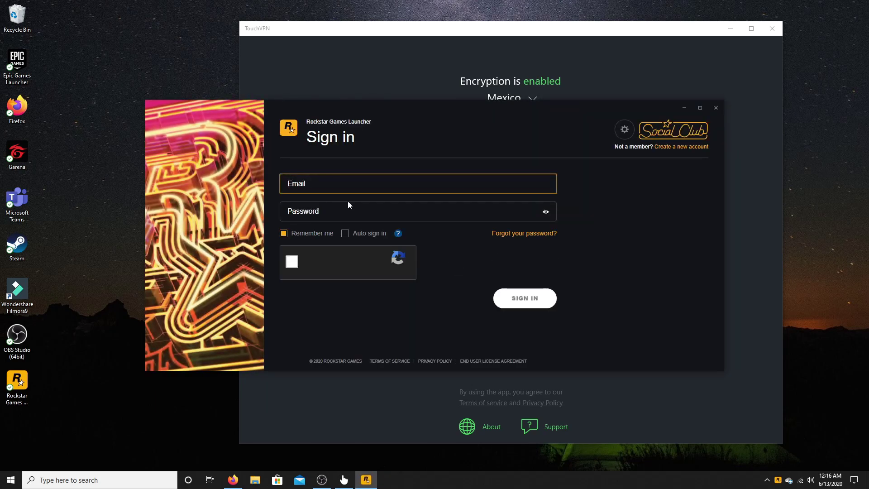
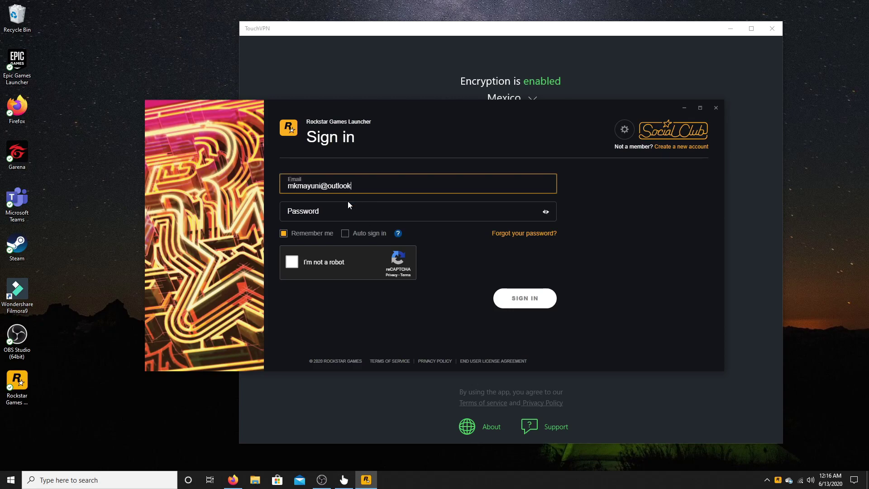
{"action": "key", "text": "Tab"}
{"action": "type", "text": "•••"}
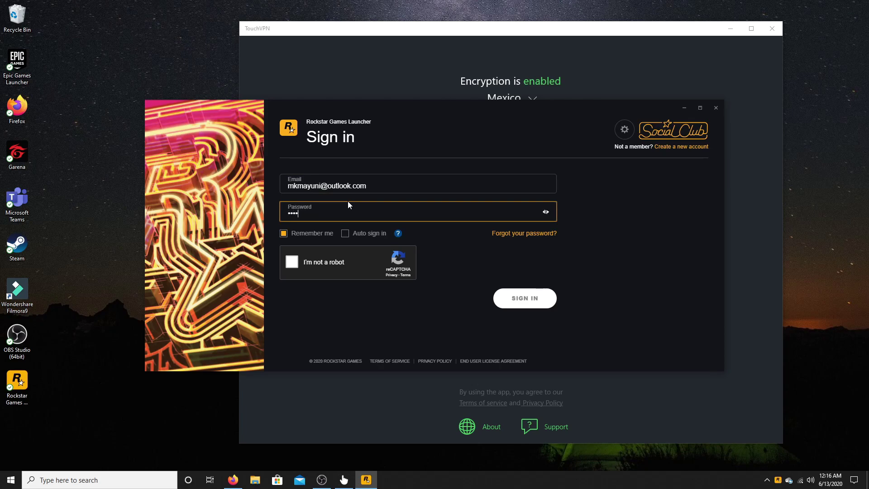
{"action": "type", "text": "••••••••••"}
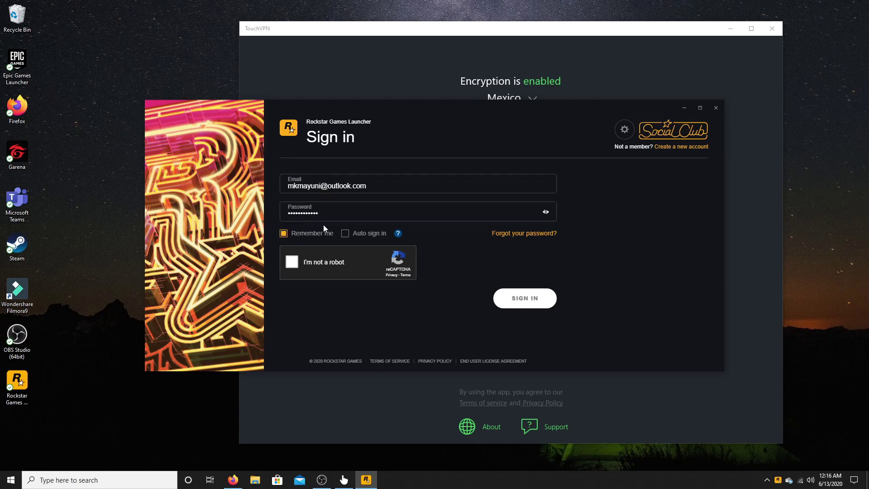
Start the robot check with auto sign-in on and answer the first traffic-light challenge.
{"action": "left_click", "coordinate": [293, 262]}
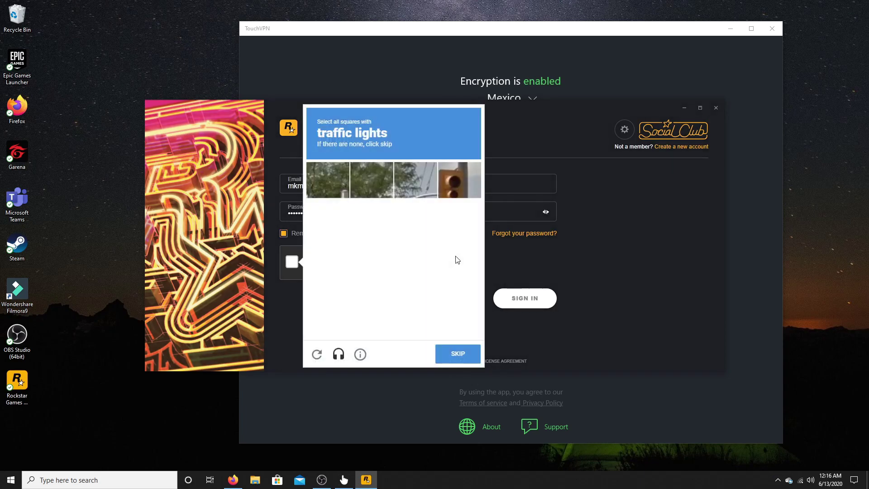
{"action": "left_click", "coordinate": [663, 302]}
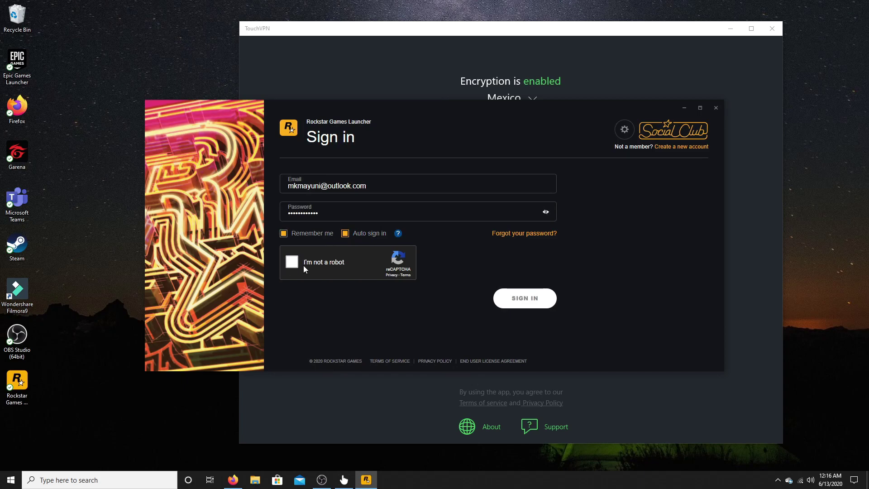
{"action": "left_click", "coordinate": [292, 262]}
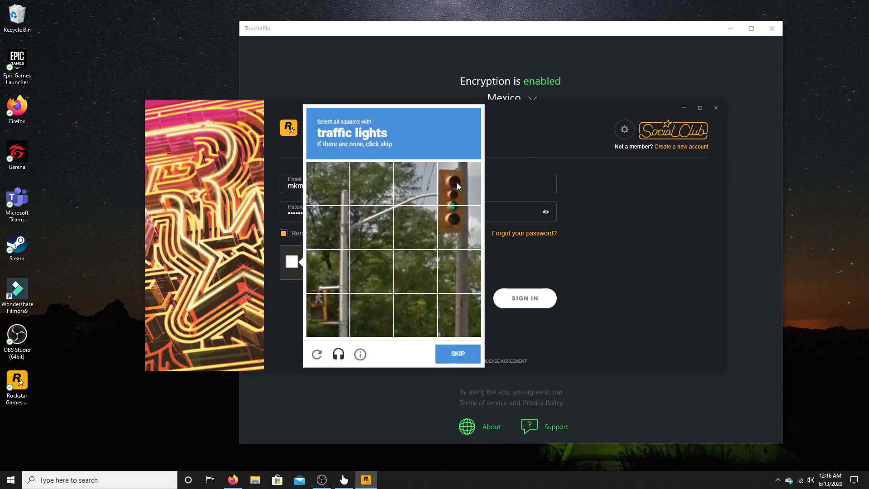
{"action": "left_click", "coordinate": [455, 181]}
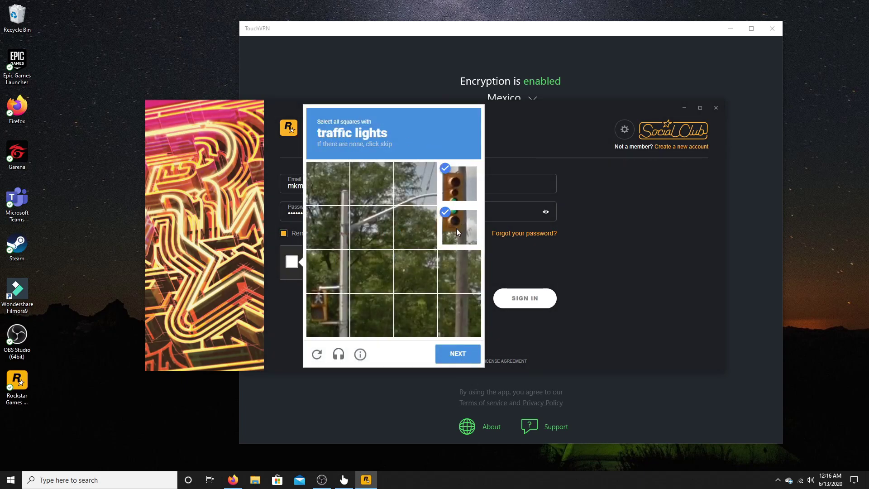
{"action": "left_click", "coordinate": [327, 290]}
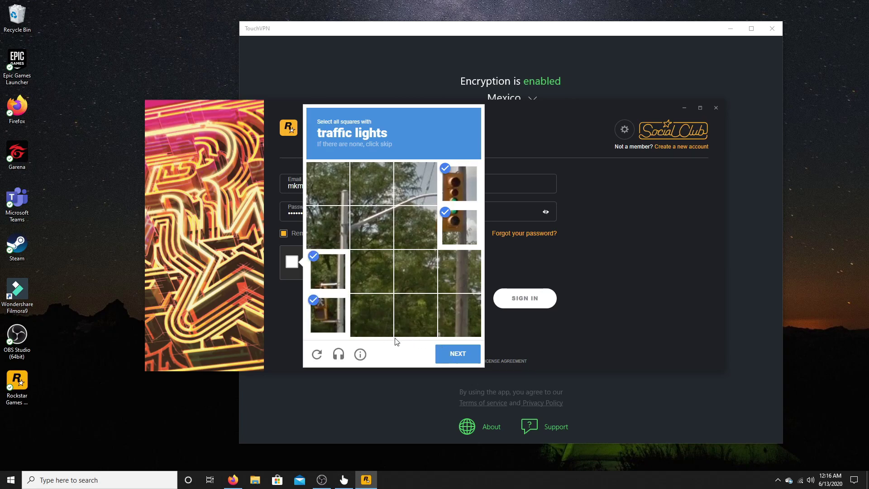
{"action": "left_click", "coordinate": [458, 356]}
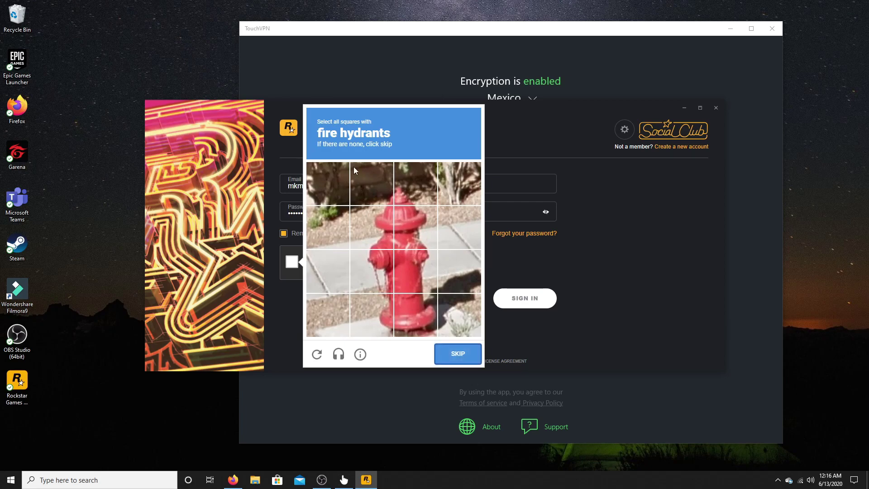
Mark the fire hydrant tiles, submit them, then skip the repeated hydrant grid.
{"action": "left_click", "coordinate": [369, 181]}
{"action": "left_click", "coordinate": [412, 194]}
{"action": "left_click", "coordinate": [403, 229]}
{"action": "left_click", "coordinate": [371, 228]}
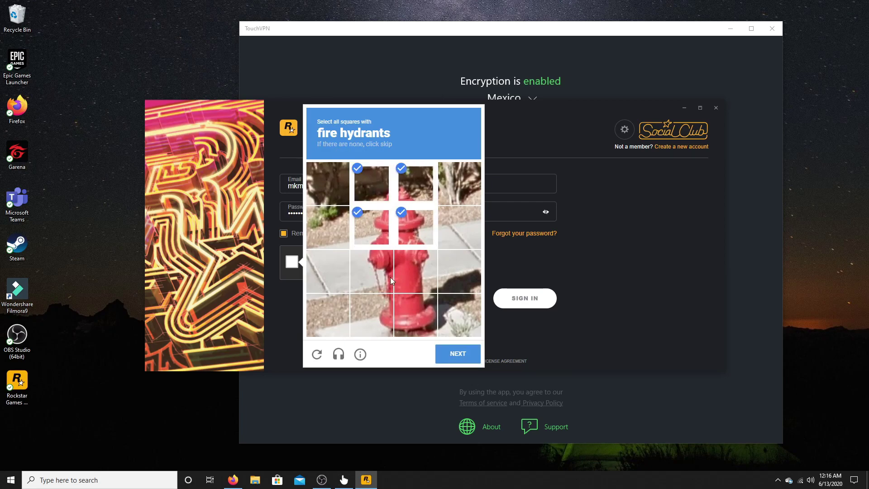
{"action": "left_click", "coordinate": [390, 277]}
{"action": "left_click", "coordinate": [414, 272]}
{"action": "left_click", "coordinate": [402, 302]}
{"action": "left_click", "coordinate": [371, 319]}
{"action": "left_click", "coordinate": [476, 354]}
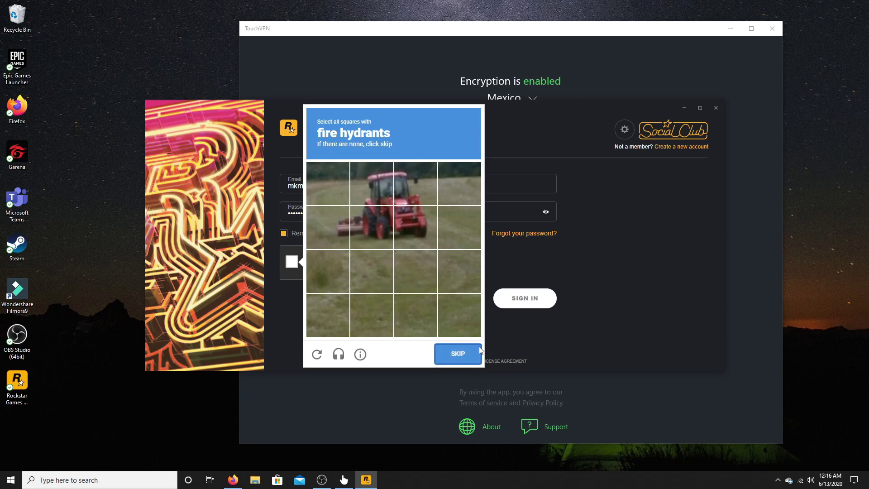
{"action": "left_click", "coordinate": [458, 354]}
Mark the traffic-light tiles across the remaining street images to finish verification.
{"action": "left_click", "coordinate": [328, 228]}
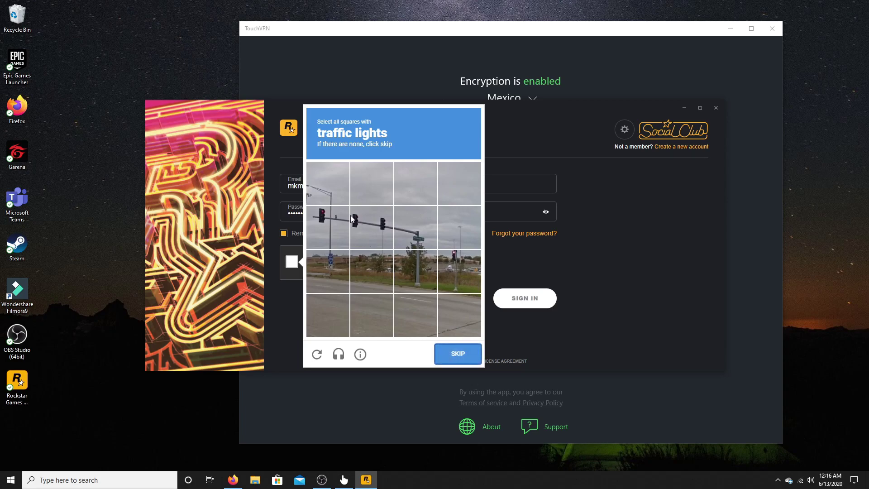
{"action": "left_click", "coordinate": [382, 232]}
{"action": "left_click", "coordinate": [466, 287]}
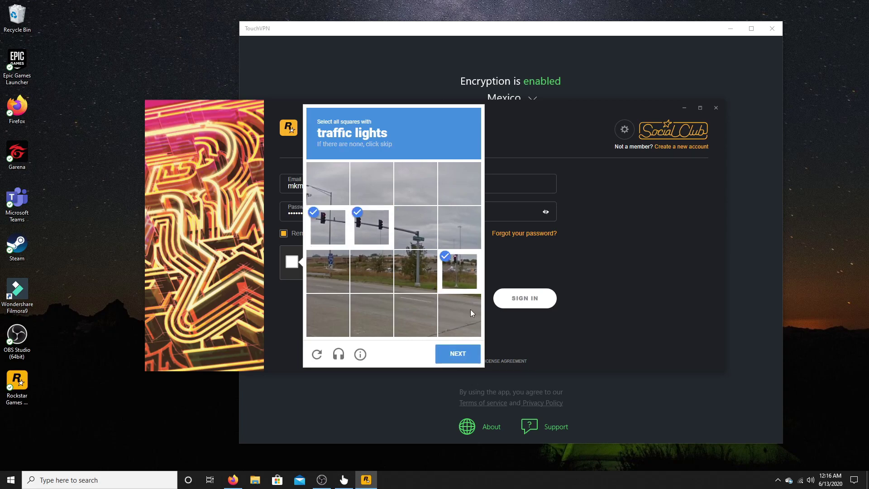
{"action": "left_click", "coordinate": [465, 362]}
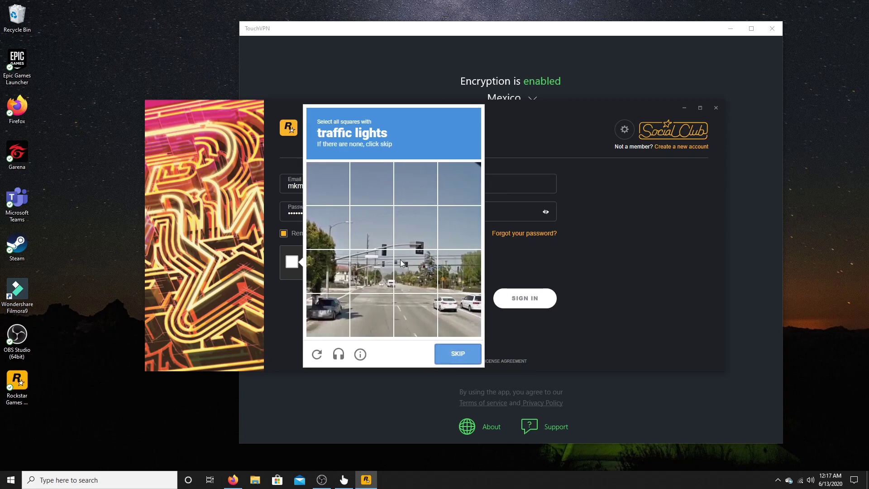
{"action": "left_click", "coordinate": [421, 230]}
{"action": "left_click", "coordinate": [415, 271]}
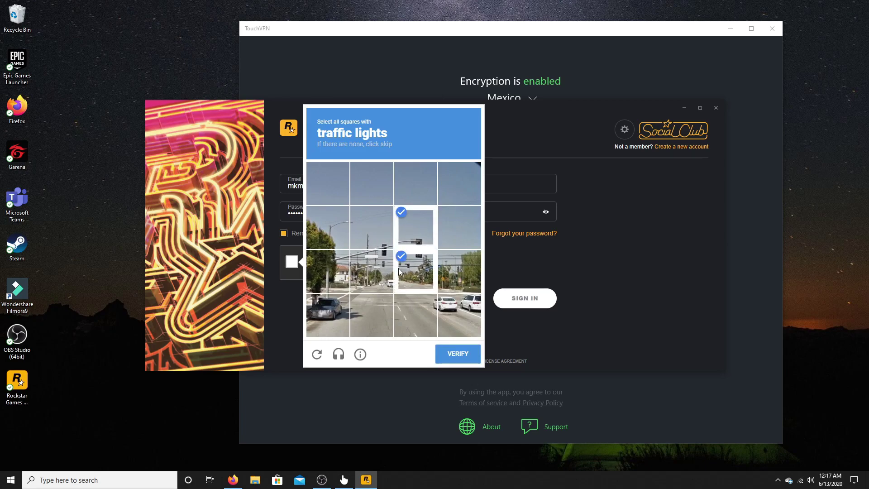
{"action": "left_click", "coordinate": [373, 271]}
{"action": "left_click", "coordinate": [380, 234]}
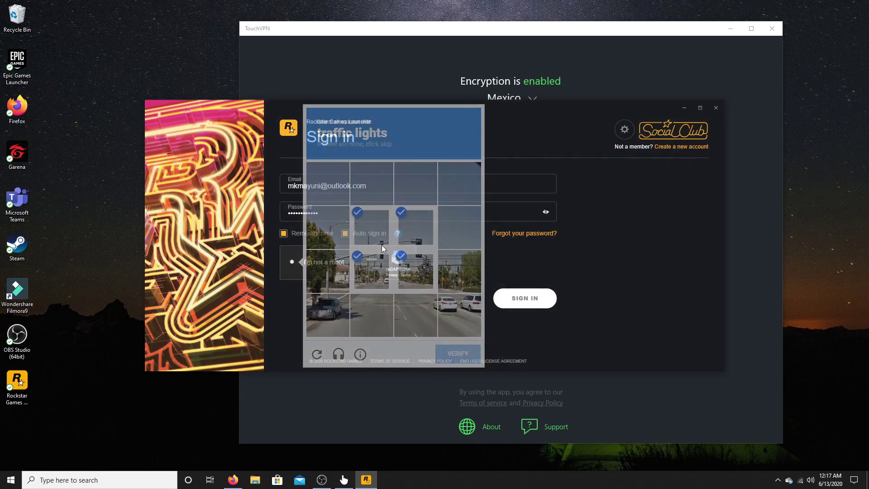
Submit the Social Club sign-in and accept the scan for installed games.
{"action": "left_click", "coordinate": [524, 304]}
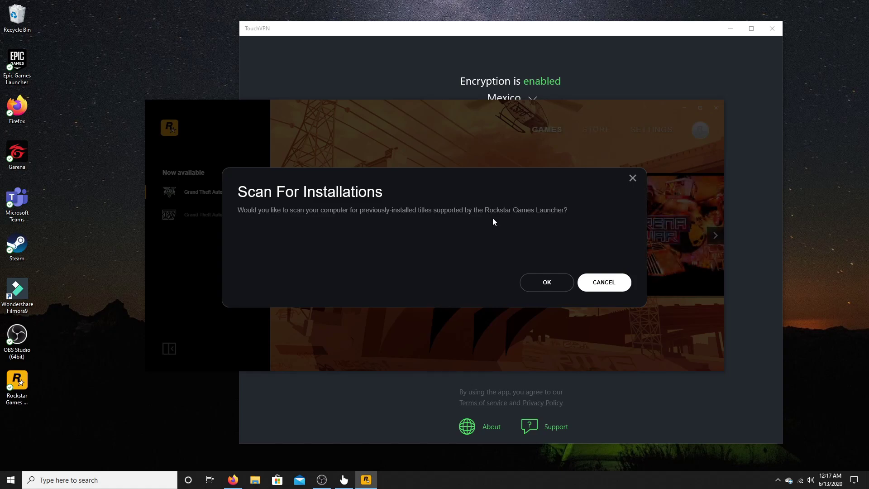
{"action": "left_click", "coordinate": [546, 282]}
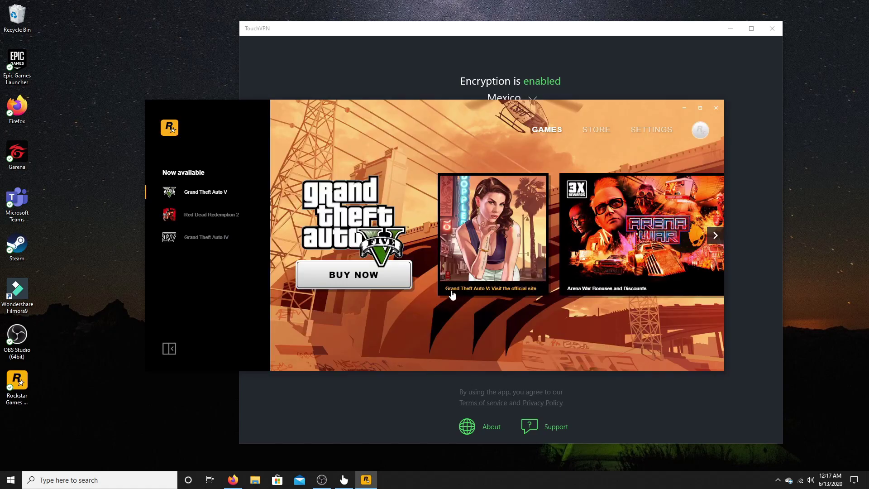
Minimize the Rockstar launcher and TouchVPN windows to show the desktop.
{"action": "left_click", "coordinate": [683, 107]}
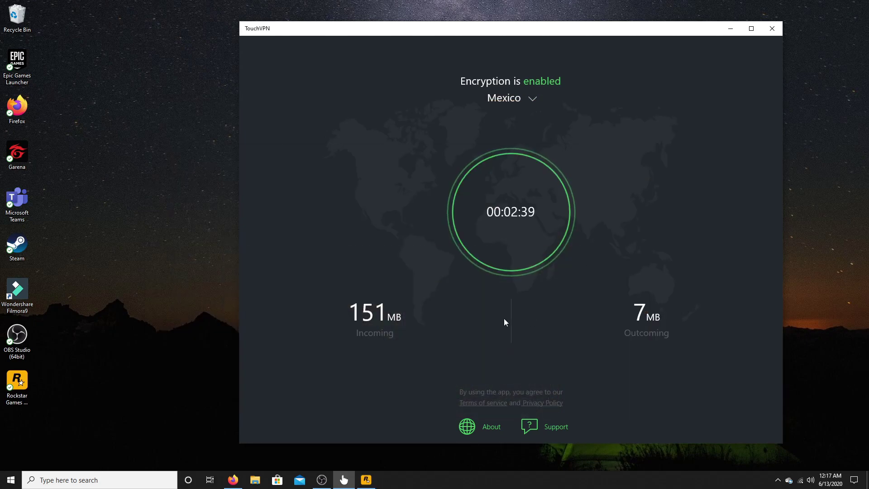
{"action": "left_click", "coordinate": [730, 30]}
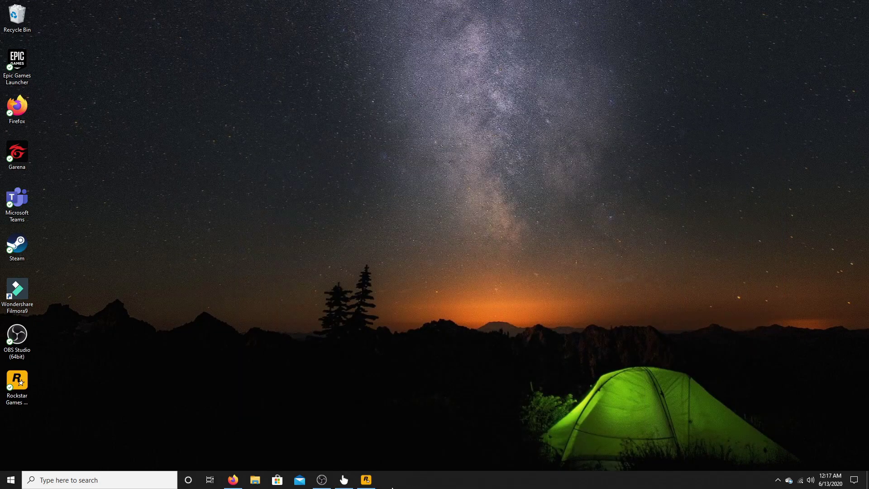
{"action": "left_click", "coordinate": [366, 479]}
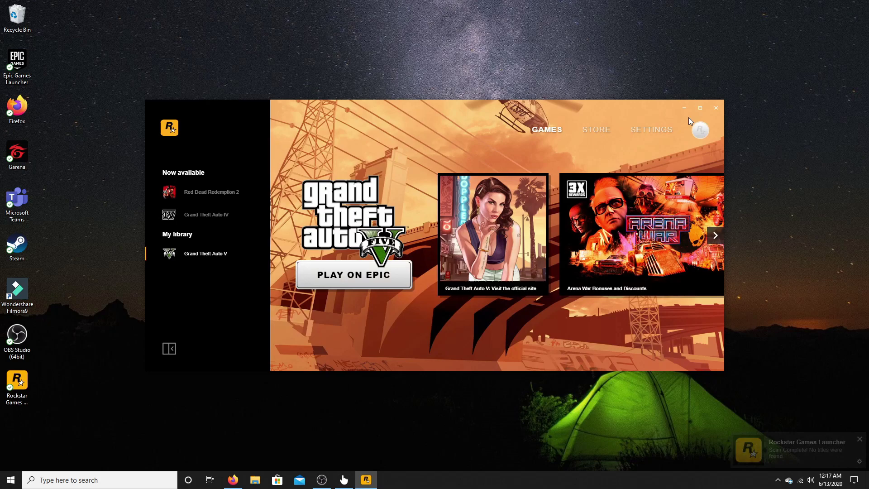
{"action": "left_click", "coordinate": [683, 107]}
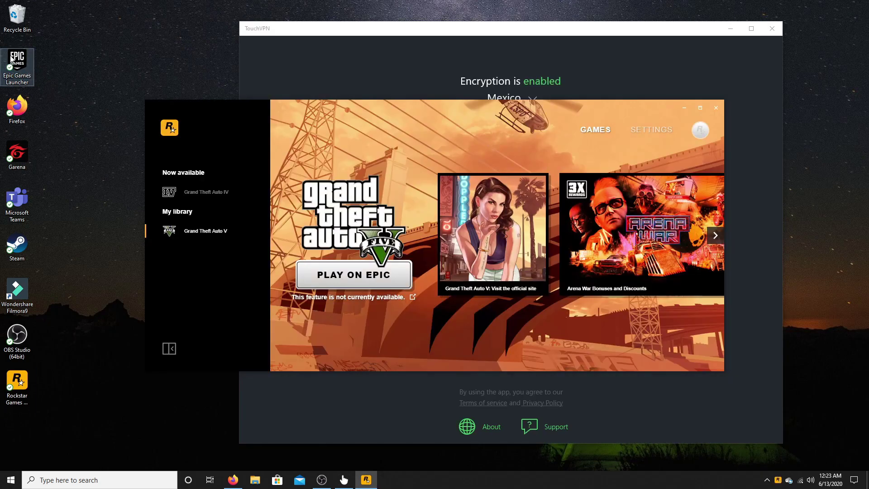
Launch GTA V from the Epic library and answer the Cloud Saves prompt.
{"action": "double_click", "coordinate": [11, 58]}
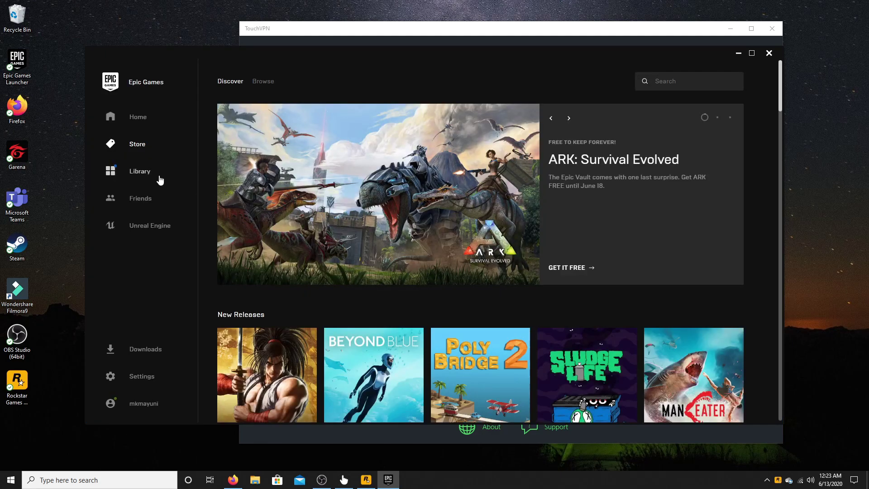
{"action": "left_click", "coordinate": [143, 172]}
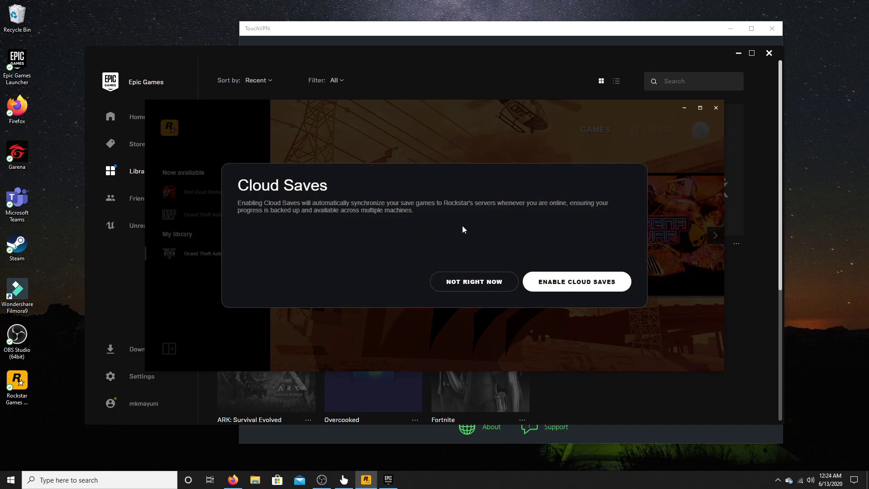
{"action": "left_click", "coordinate": [588, 287]}
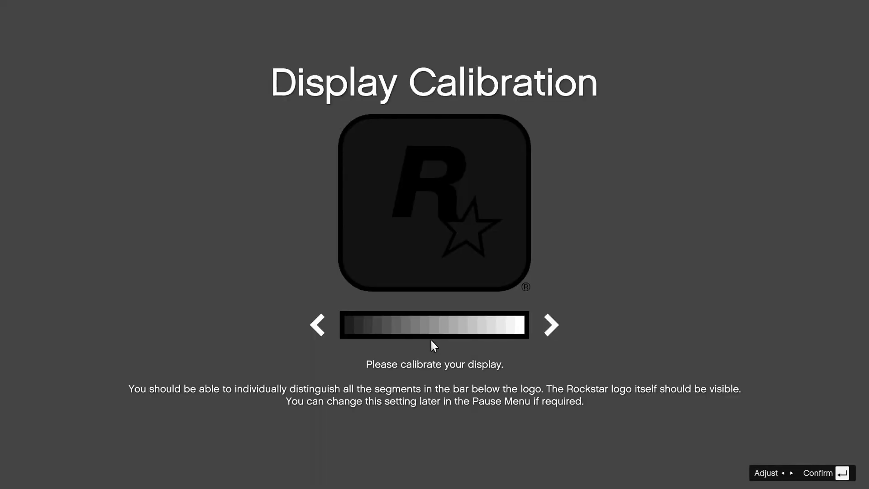
Confirm display calibration and start Story Mode.
{"action": "key", "text": "Return"}
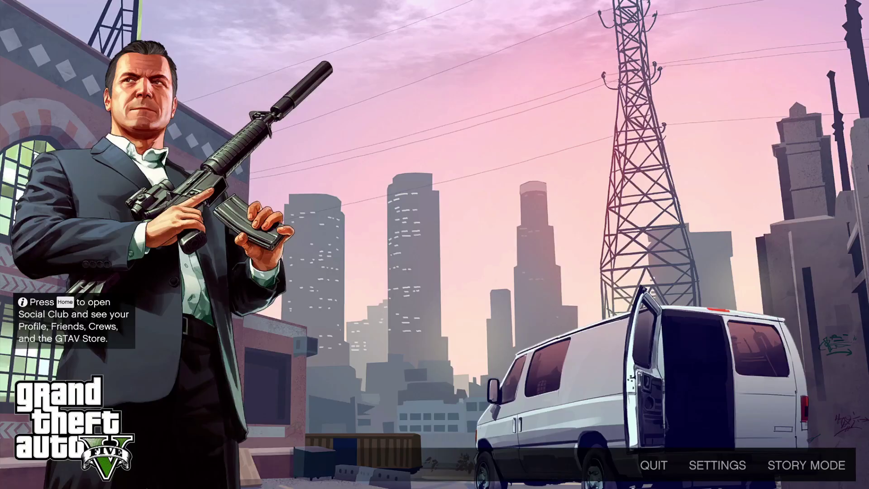
{"action": "left_click", "coordinate": [840, 470]}
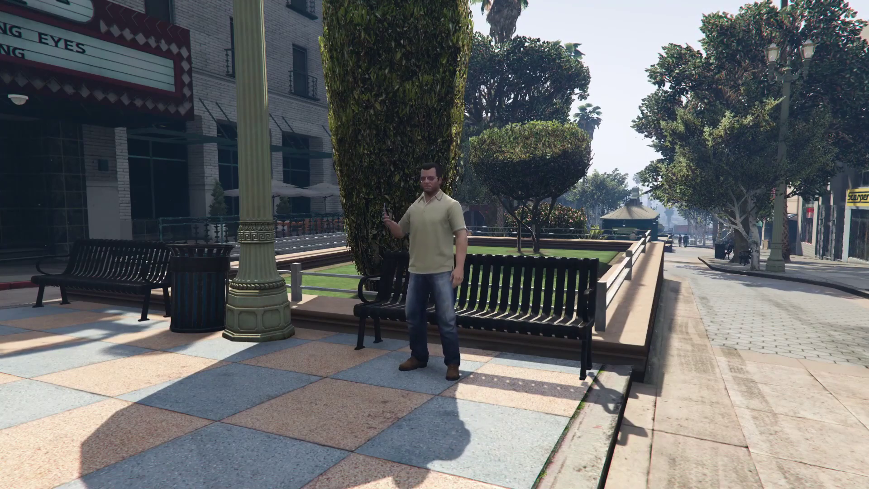
Walk Michael around the plaza with WASD, then pause the game.
{"action": "key", "text": "a"}
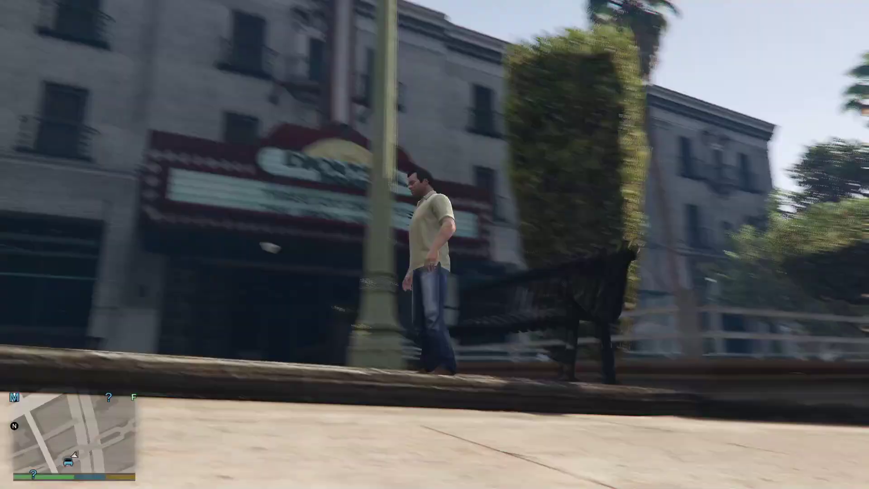
{"action": "key", "text": "w"}
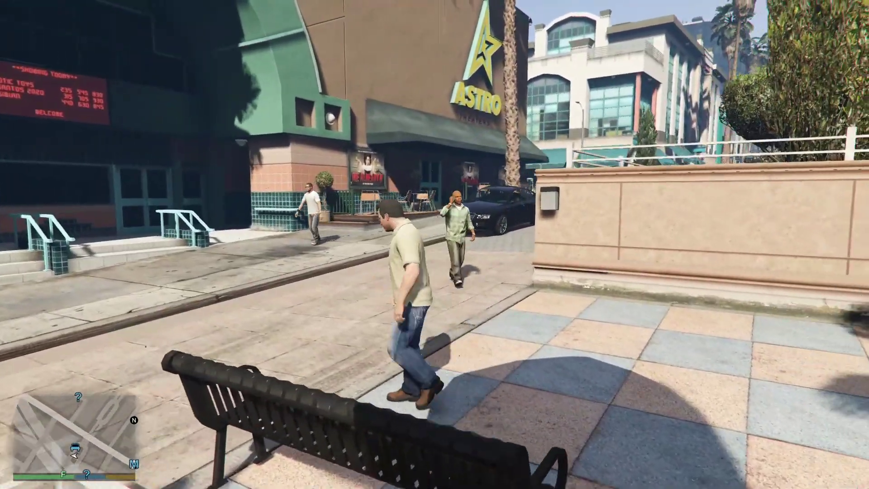
{"action": "key", "text": "w"}
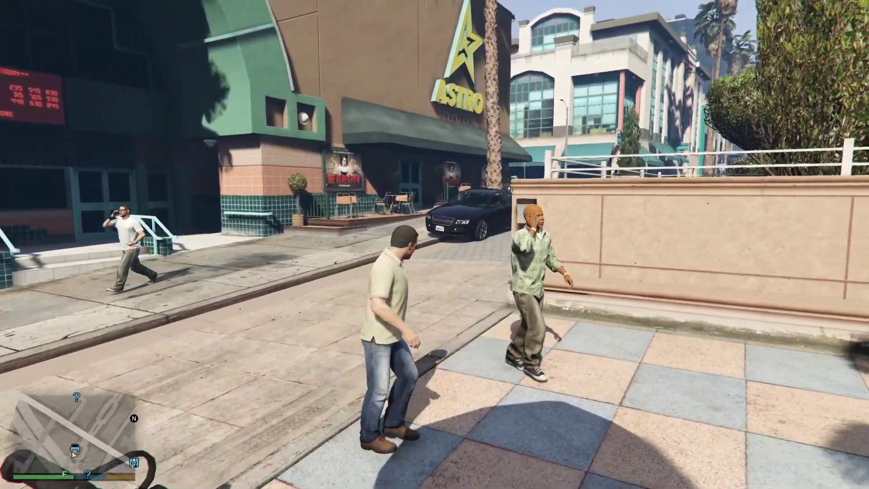
{"action": "key", "text": "Escape"}
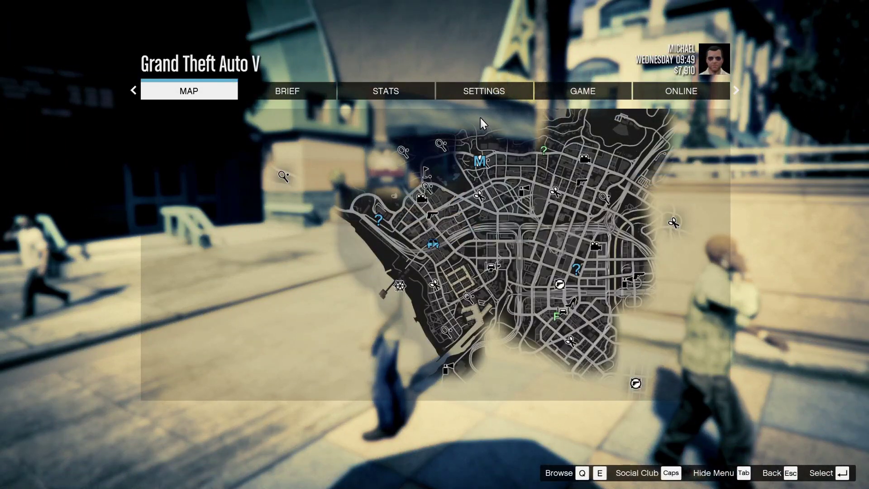
Exit GTA V to Windows via Game > Exit Game in the pause menu.
{"action": "left_click", "coordinate": [574, 103]}
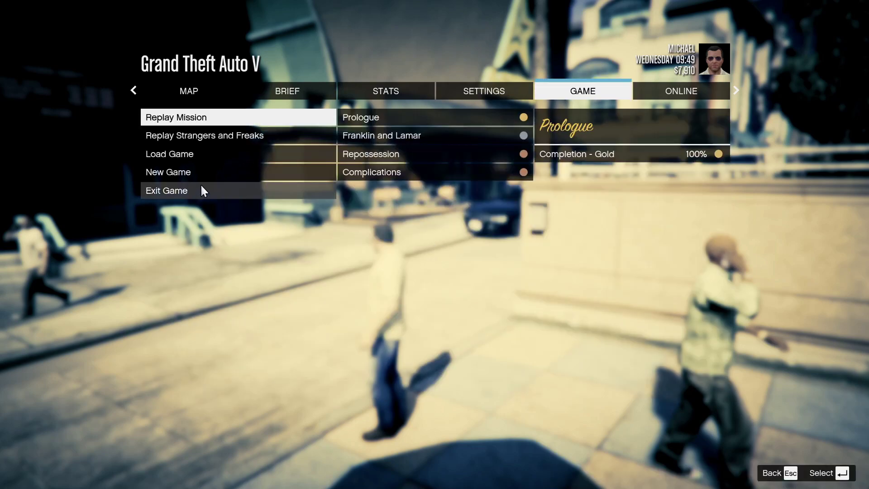
{"action": "left_click", "coordinate": [201, 189]}
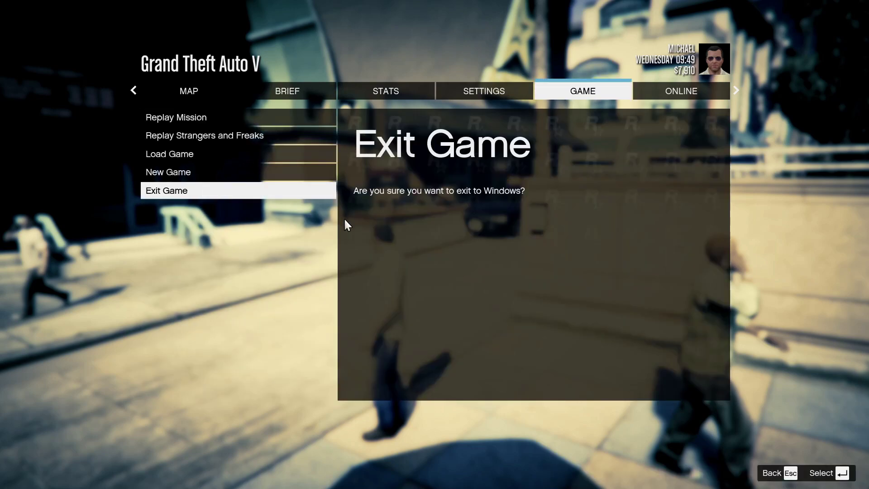
{"action": "left_click", "coordinate": [841, 474]}
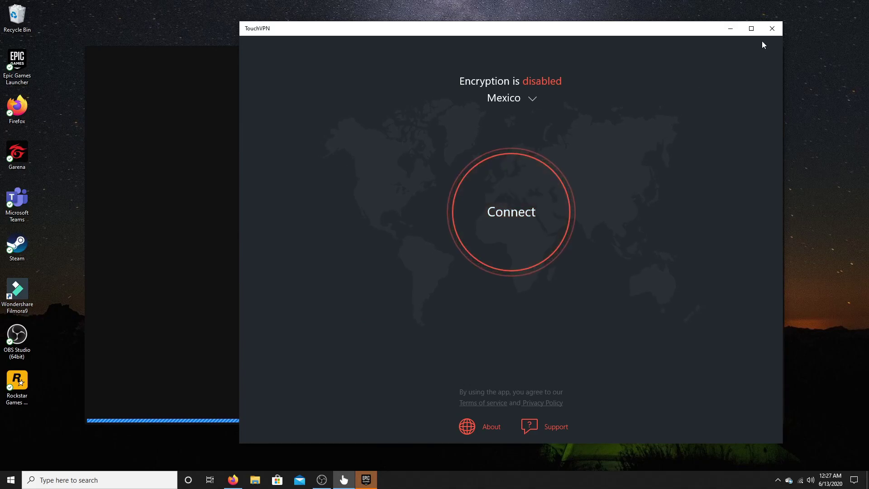
Close TouchVPN and relaunch GTA V from the Epic library without the VPN.
{"action": "left_click", "coordinate": [772, 28]}
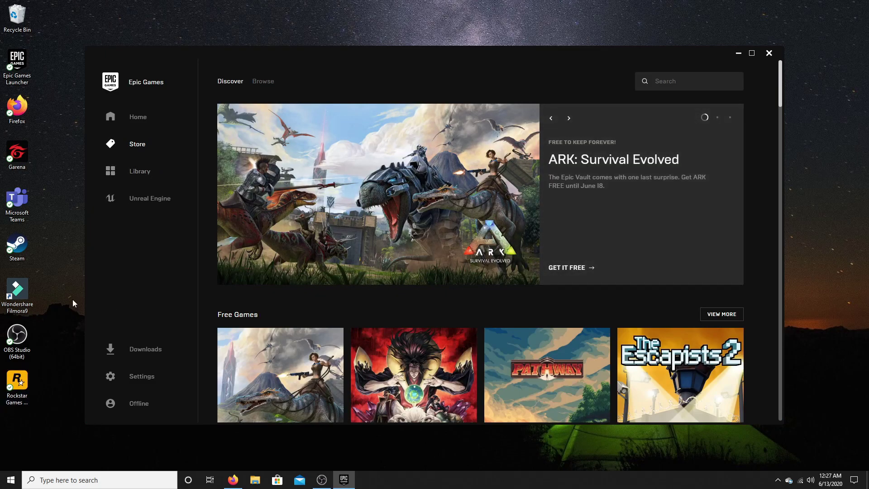
{"action": "left_click", "coordinate": [138, 175]}
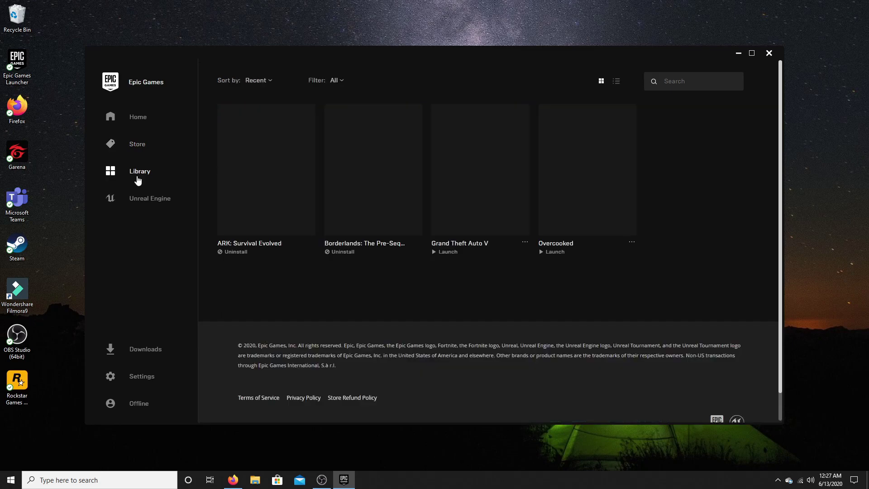
{"action": "left_click", "coordinate": [451, 255]}
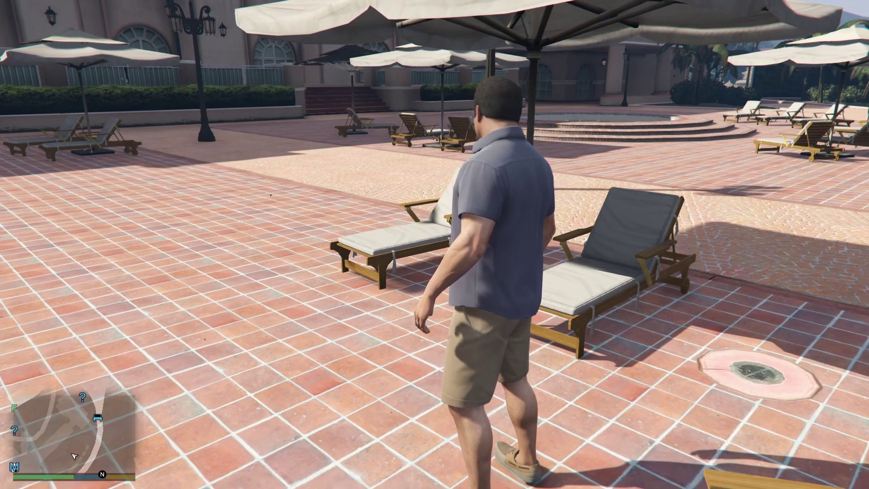
Pause GTA V to bring up the map.
{"action": "key", "text": "Escape"}
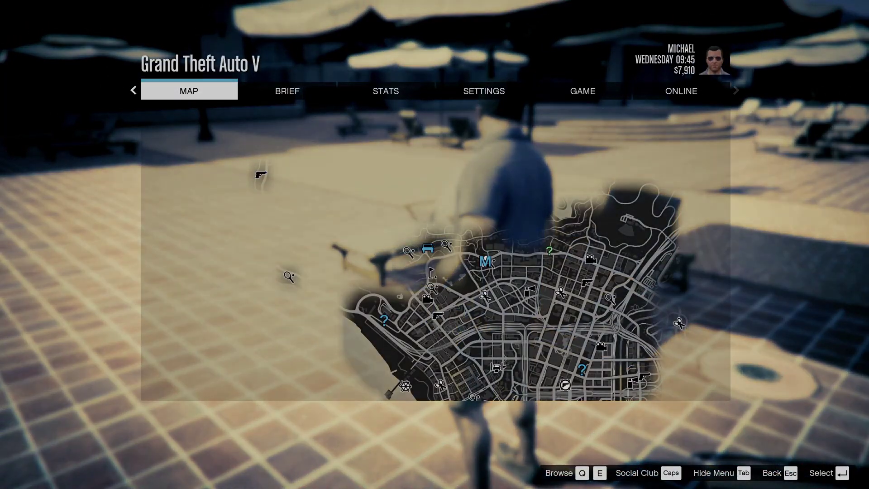